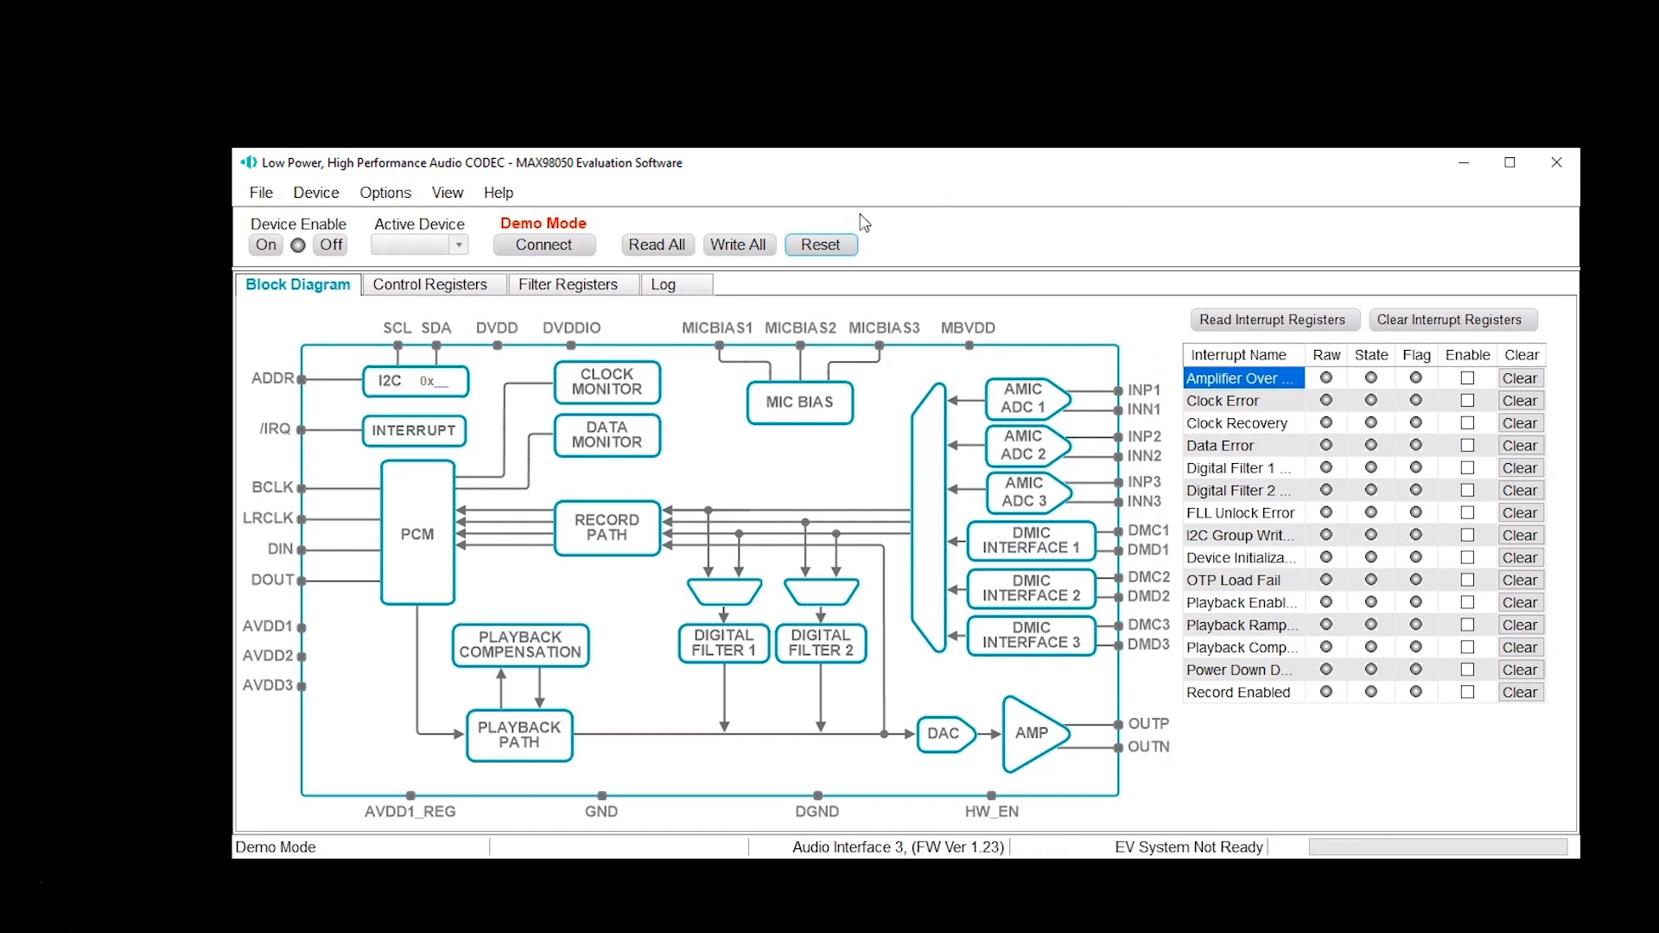
# Connect to the evaluation system, try active device 0x64, and set the active device back to 0x62
pyautogui.click(534, 250)
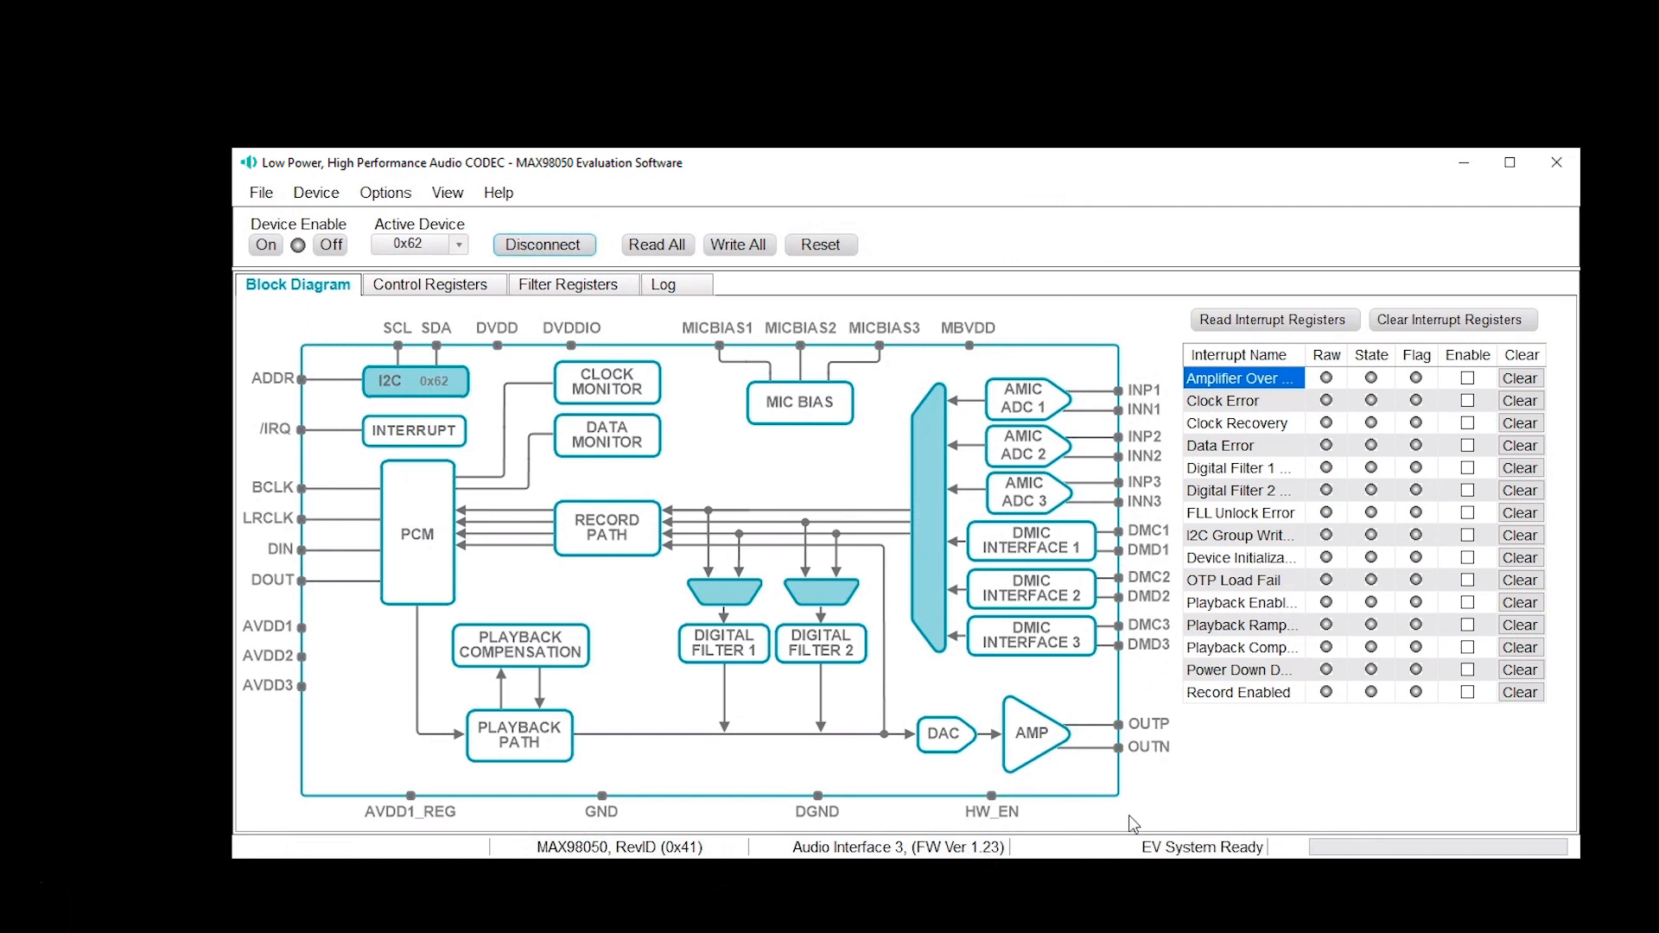
pyautogui.click(455, 247)
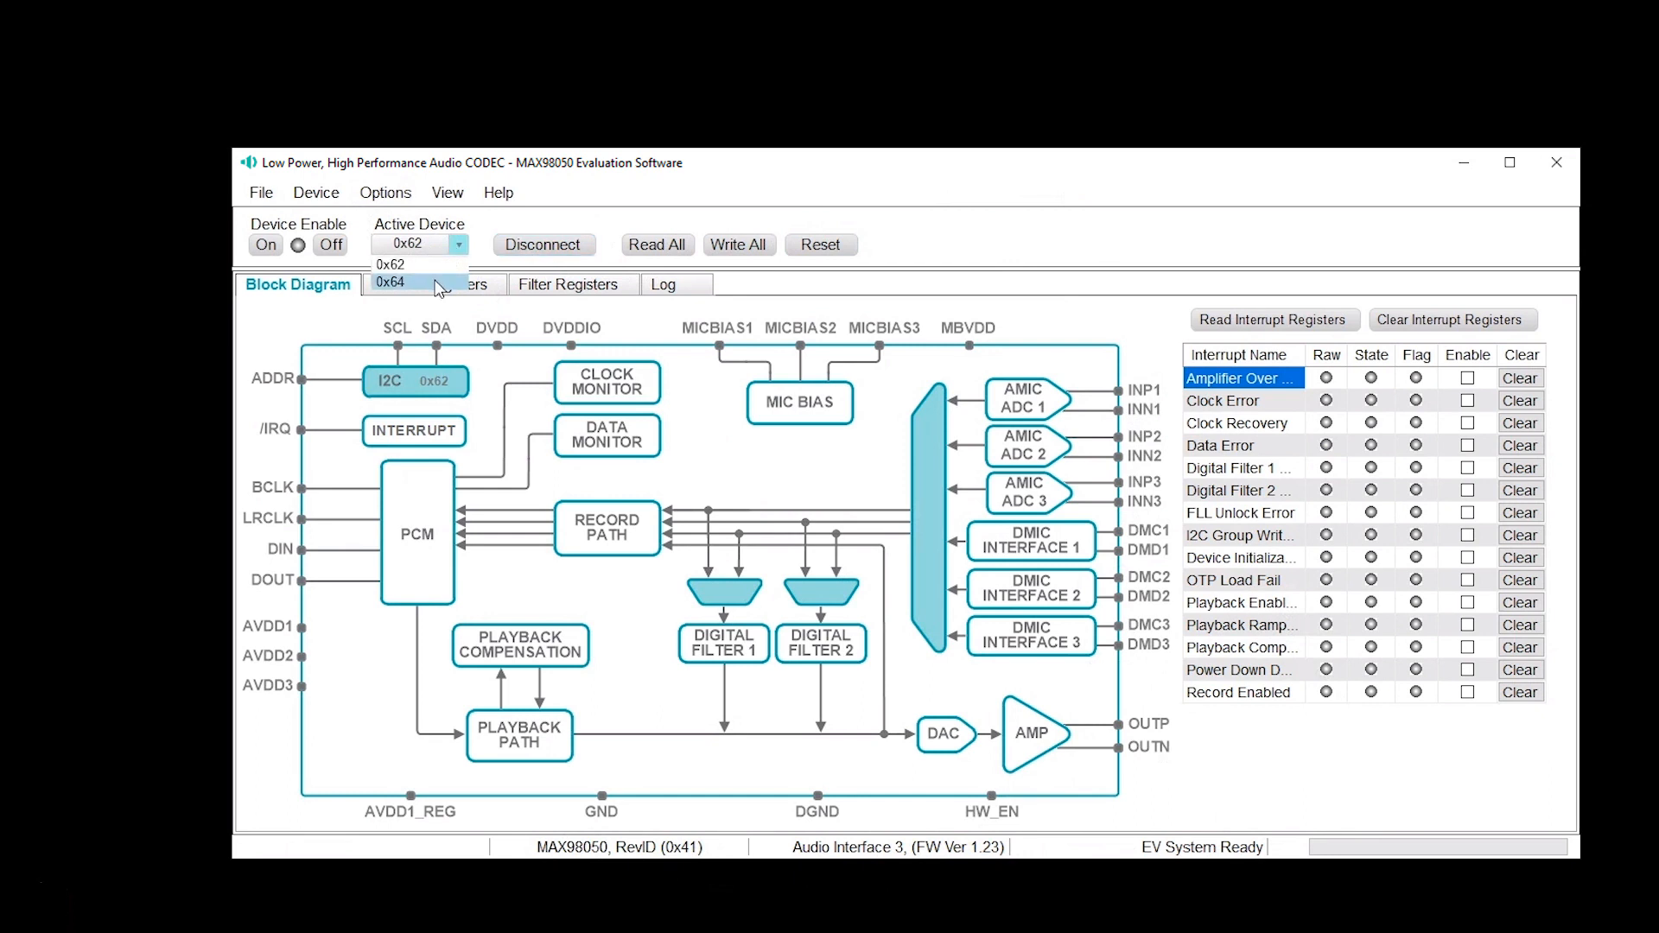
pyautogui.click(439, 284)
pyautogui.click(463, 250)
pyautogui.click(441, 266)
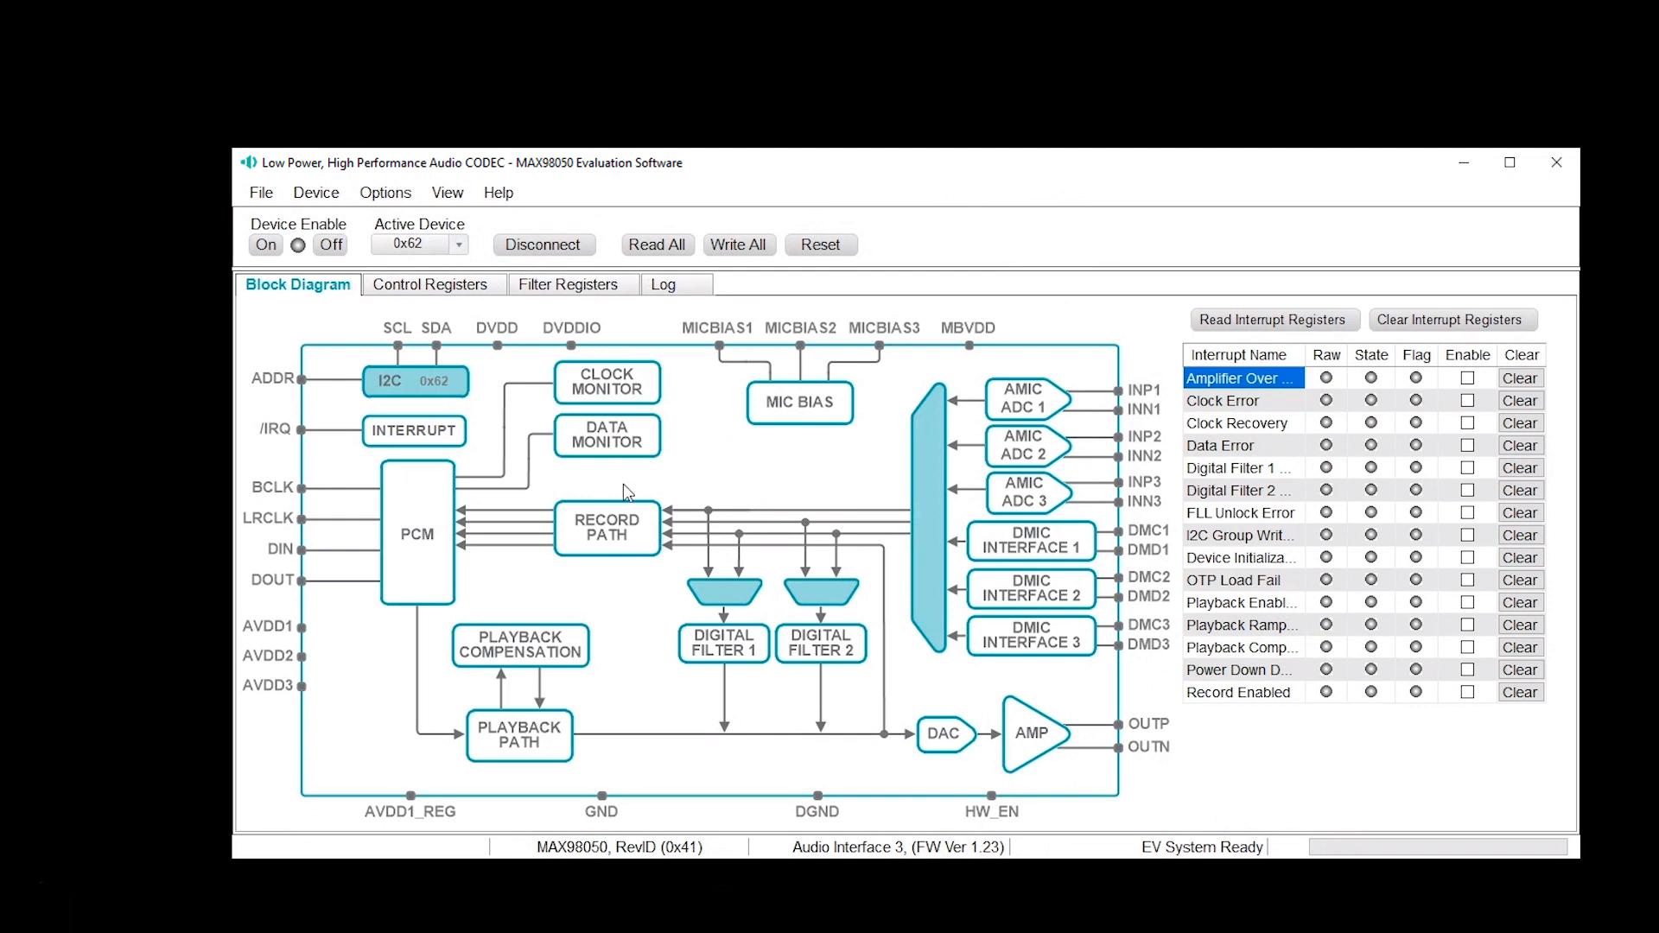
# Read all device registers and inspect the PCM and Mic Bias block settings without changing them
pyautogui.click(665, 248)
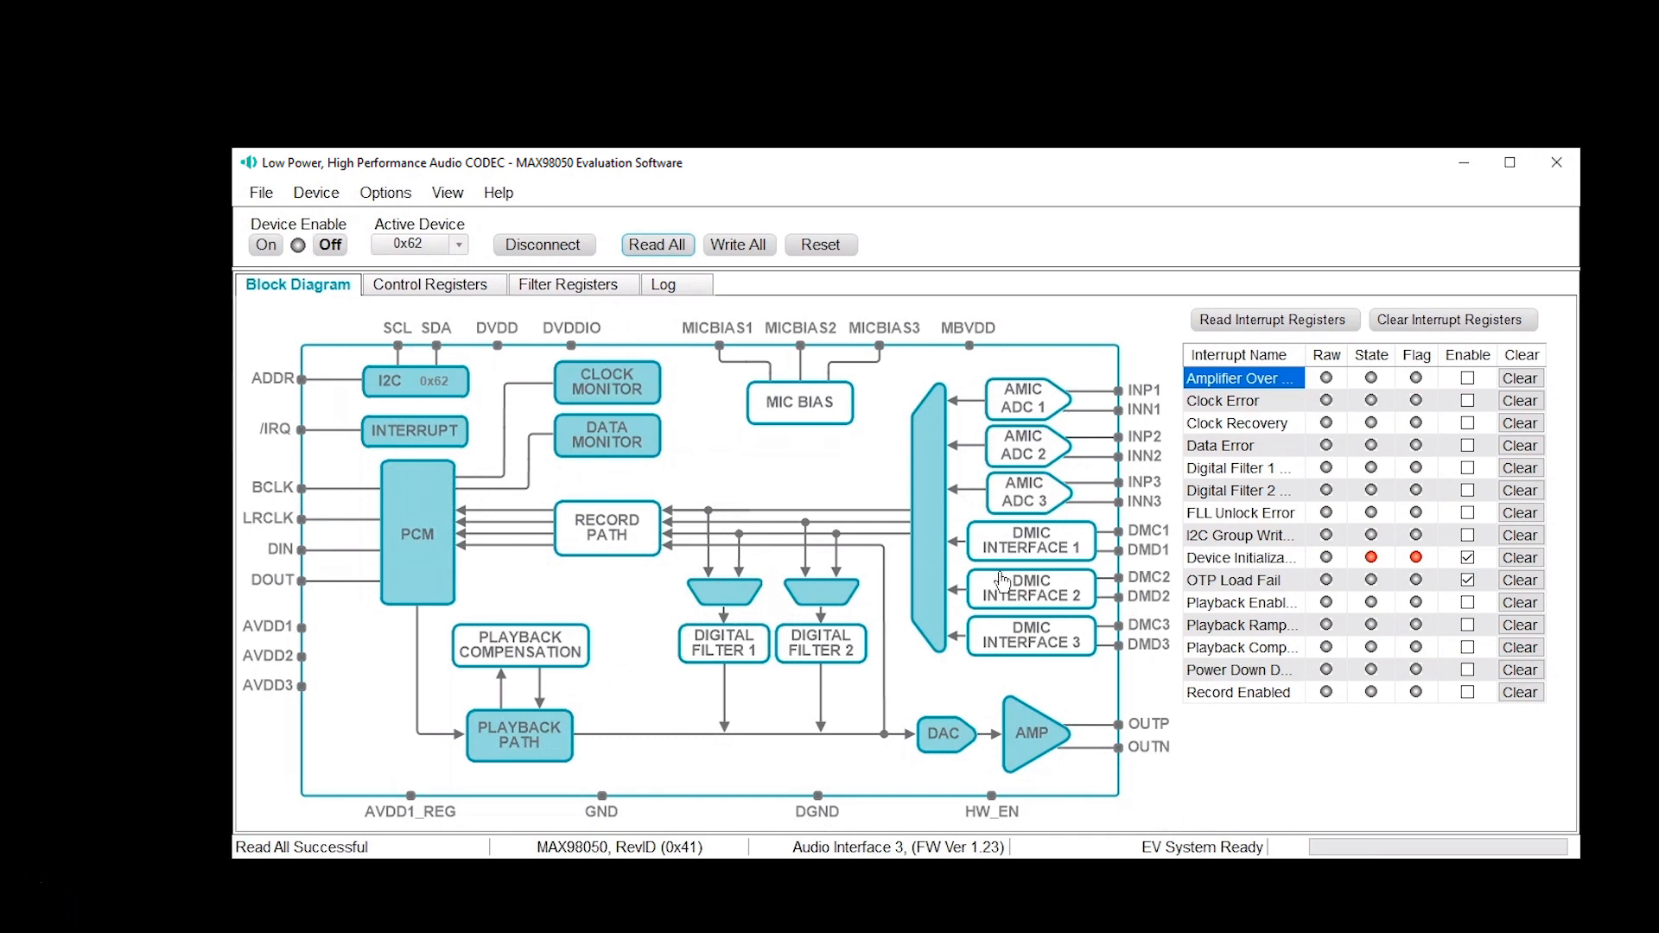
pyautogui.click(406, 591)
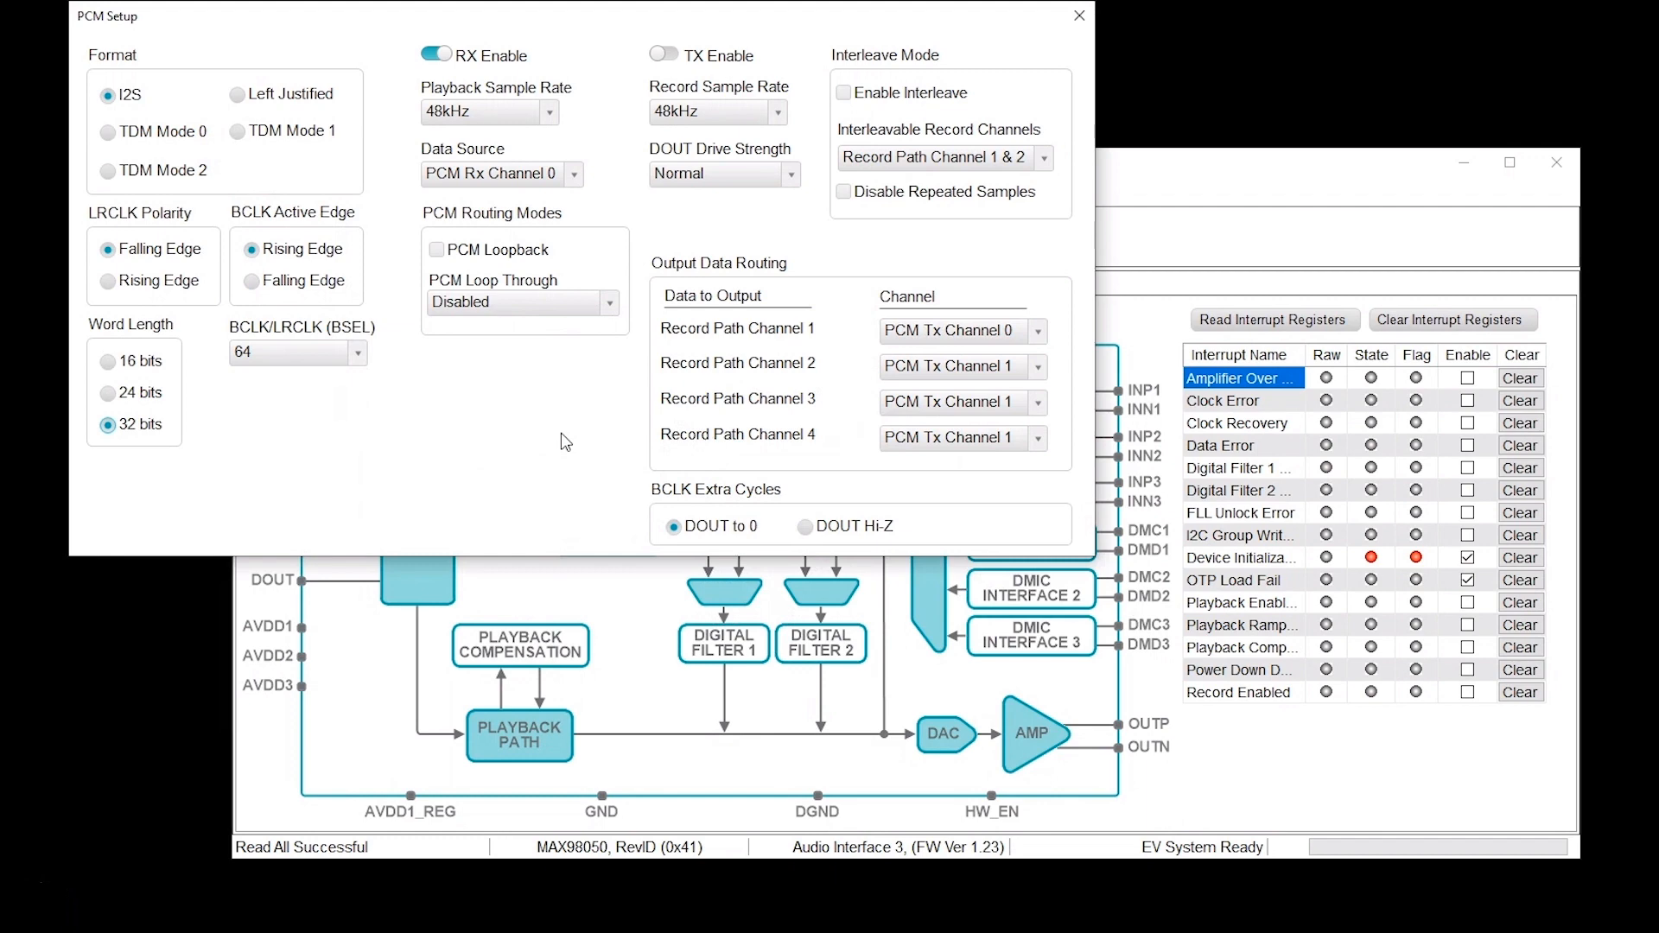
pyautogui.click(1080, 17)
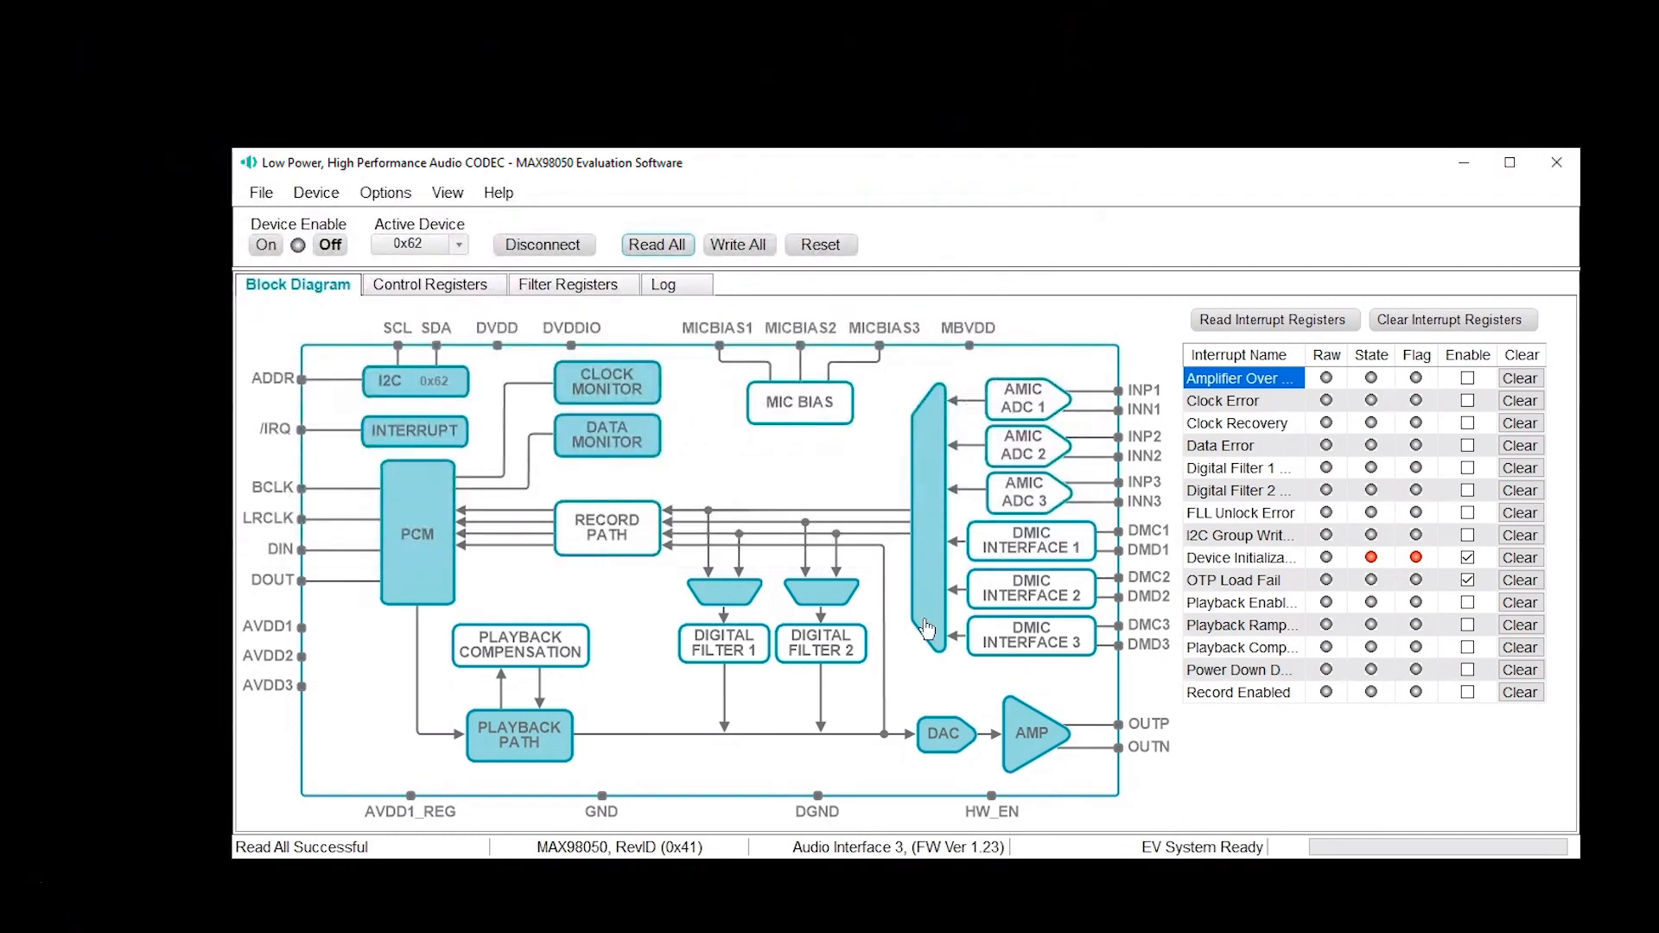
pyautogui.click(798, 404)
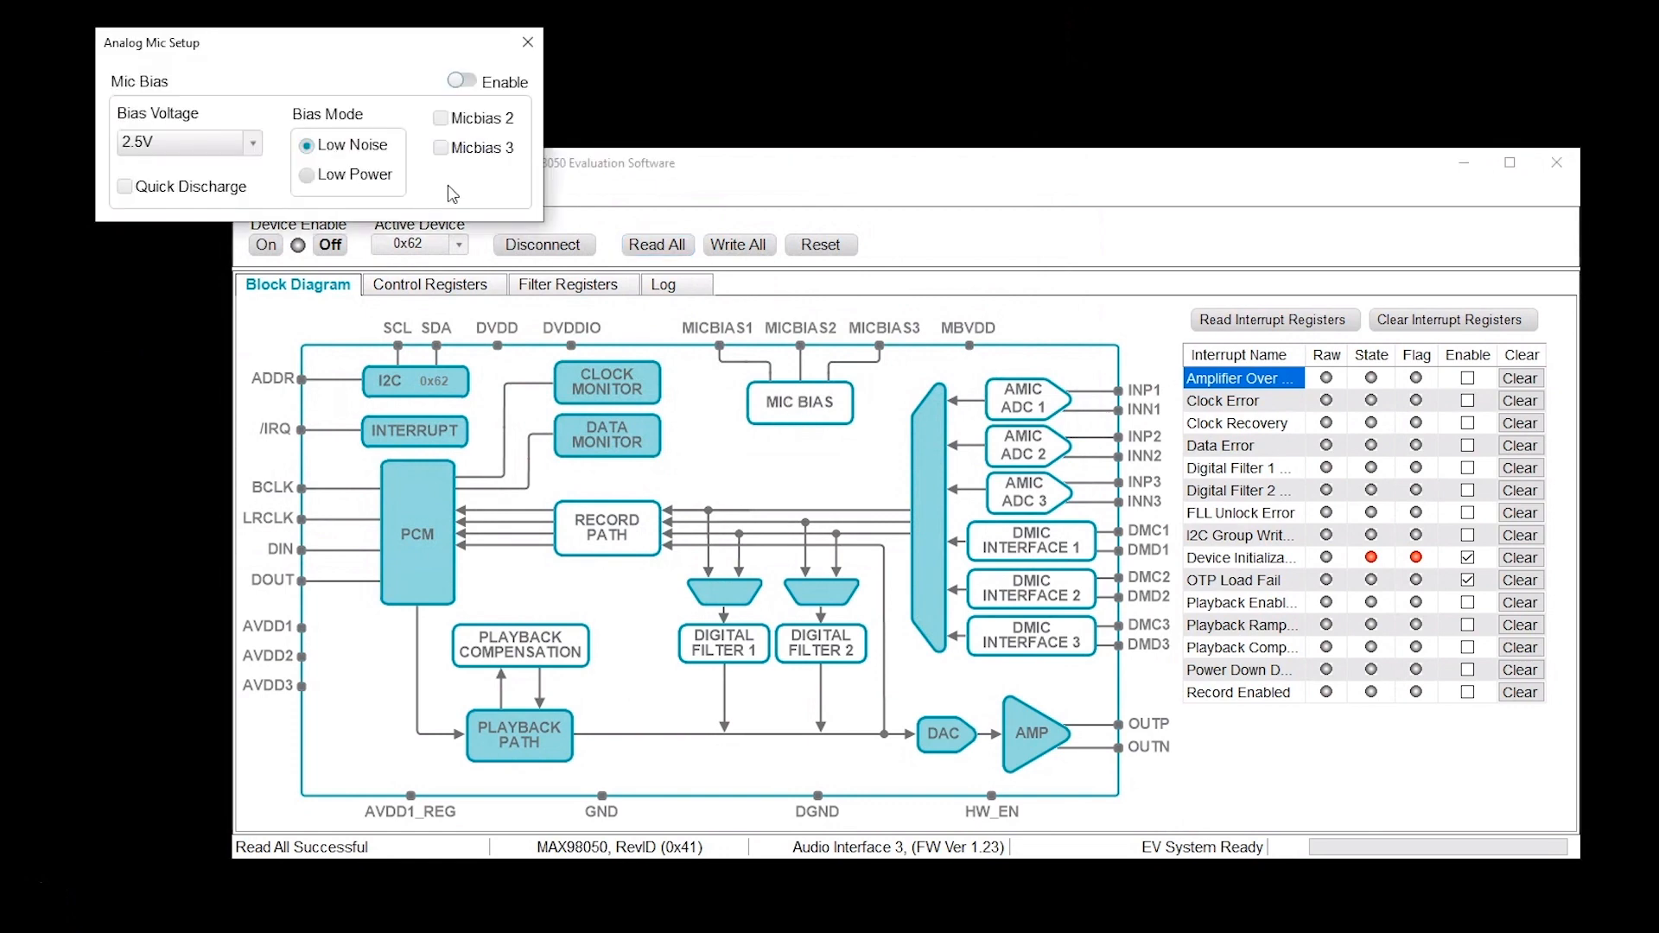
pyautogui.click(529, 43)
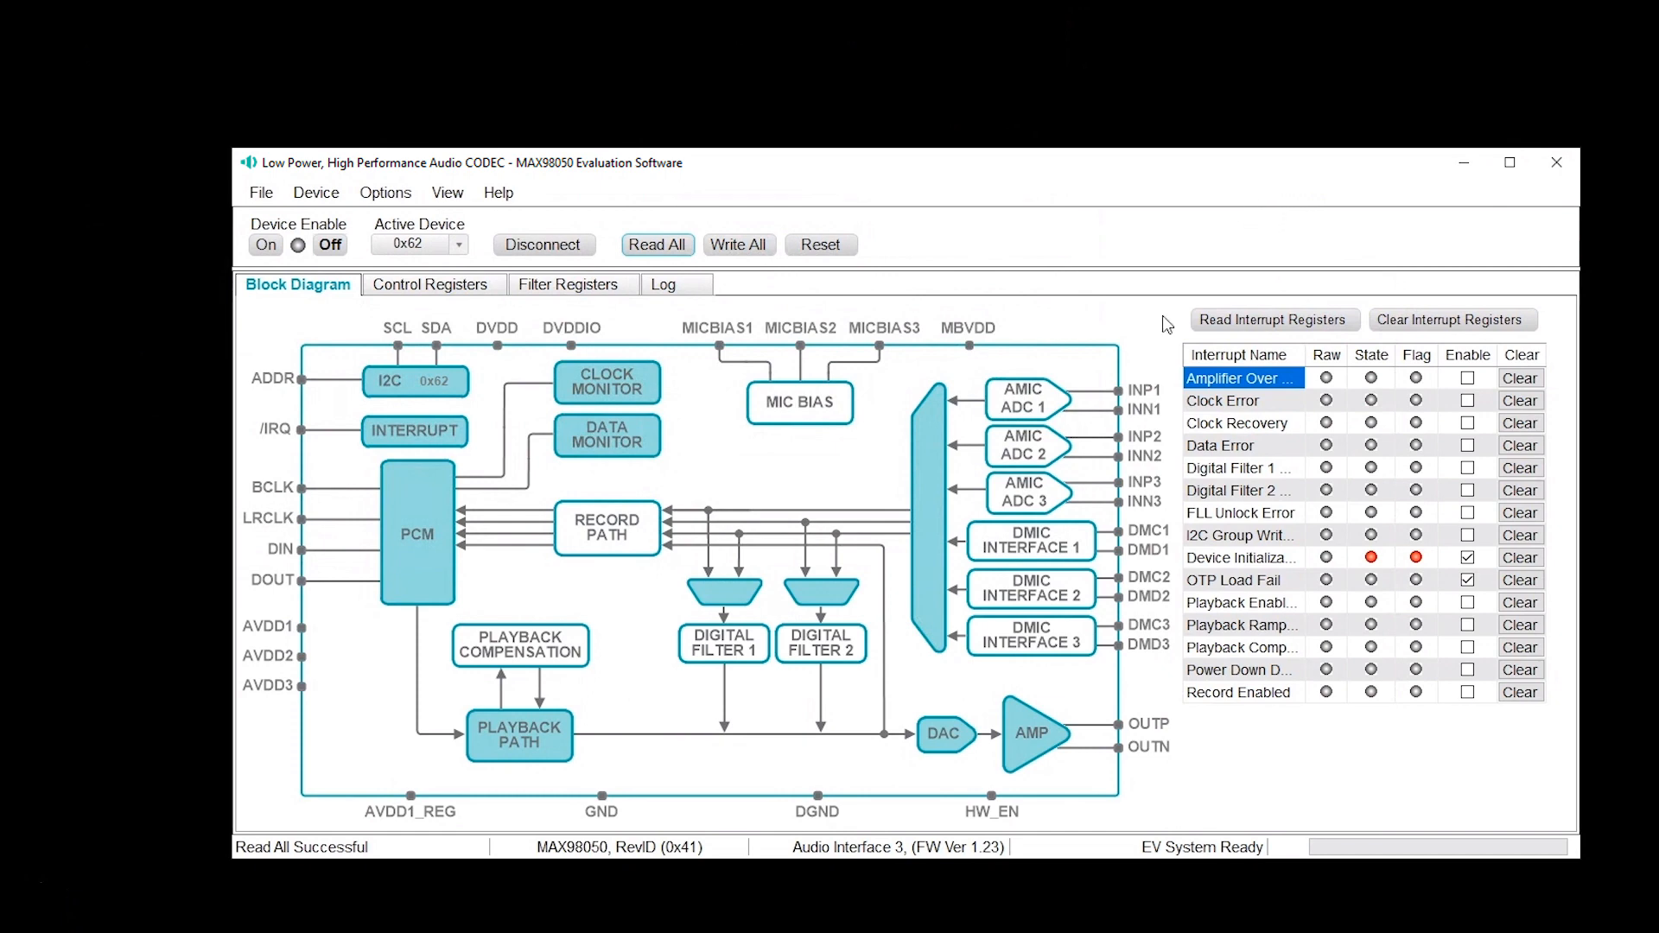
# Look through the control register map down to the Revision ID register, and return to the block diagram
pyautogui.click(459, 245)
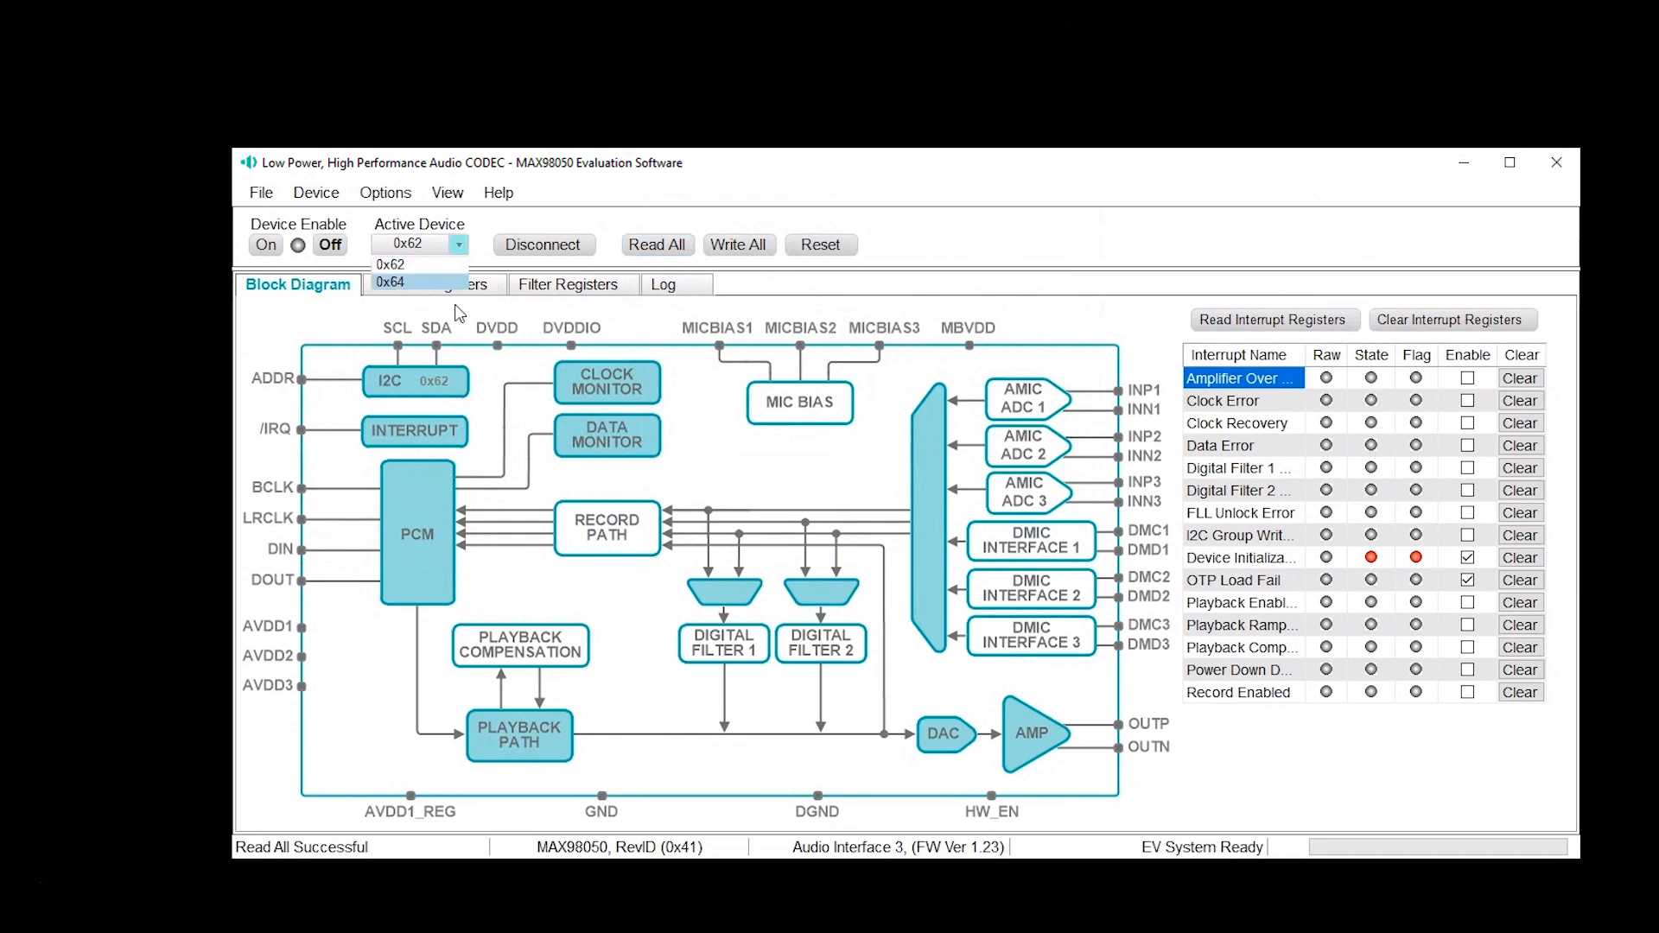
pyautogui.click(476, 285)
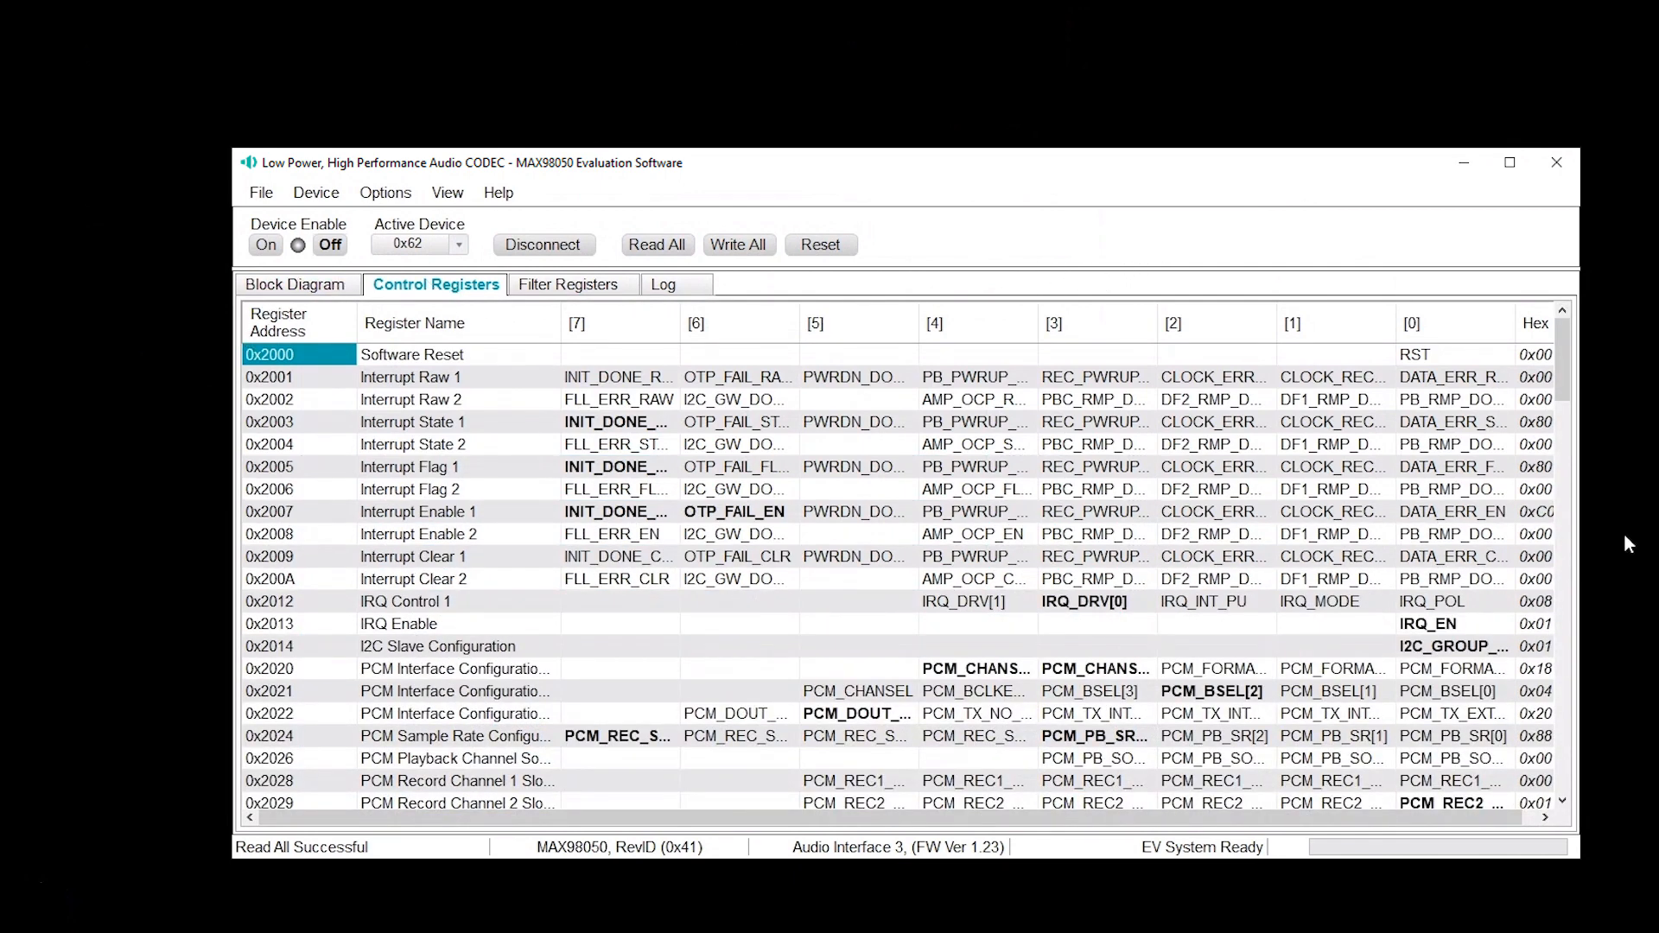
pyautogui.moveTo(1558, 376); pyautogui.dragTo(1561, 782)
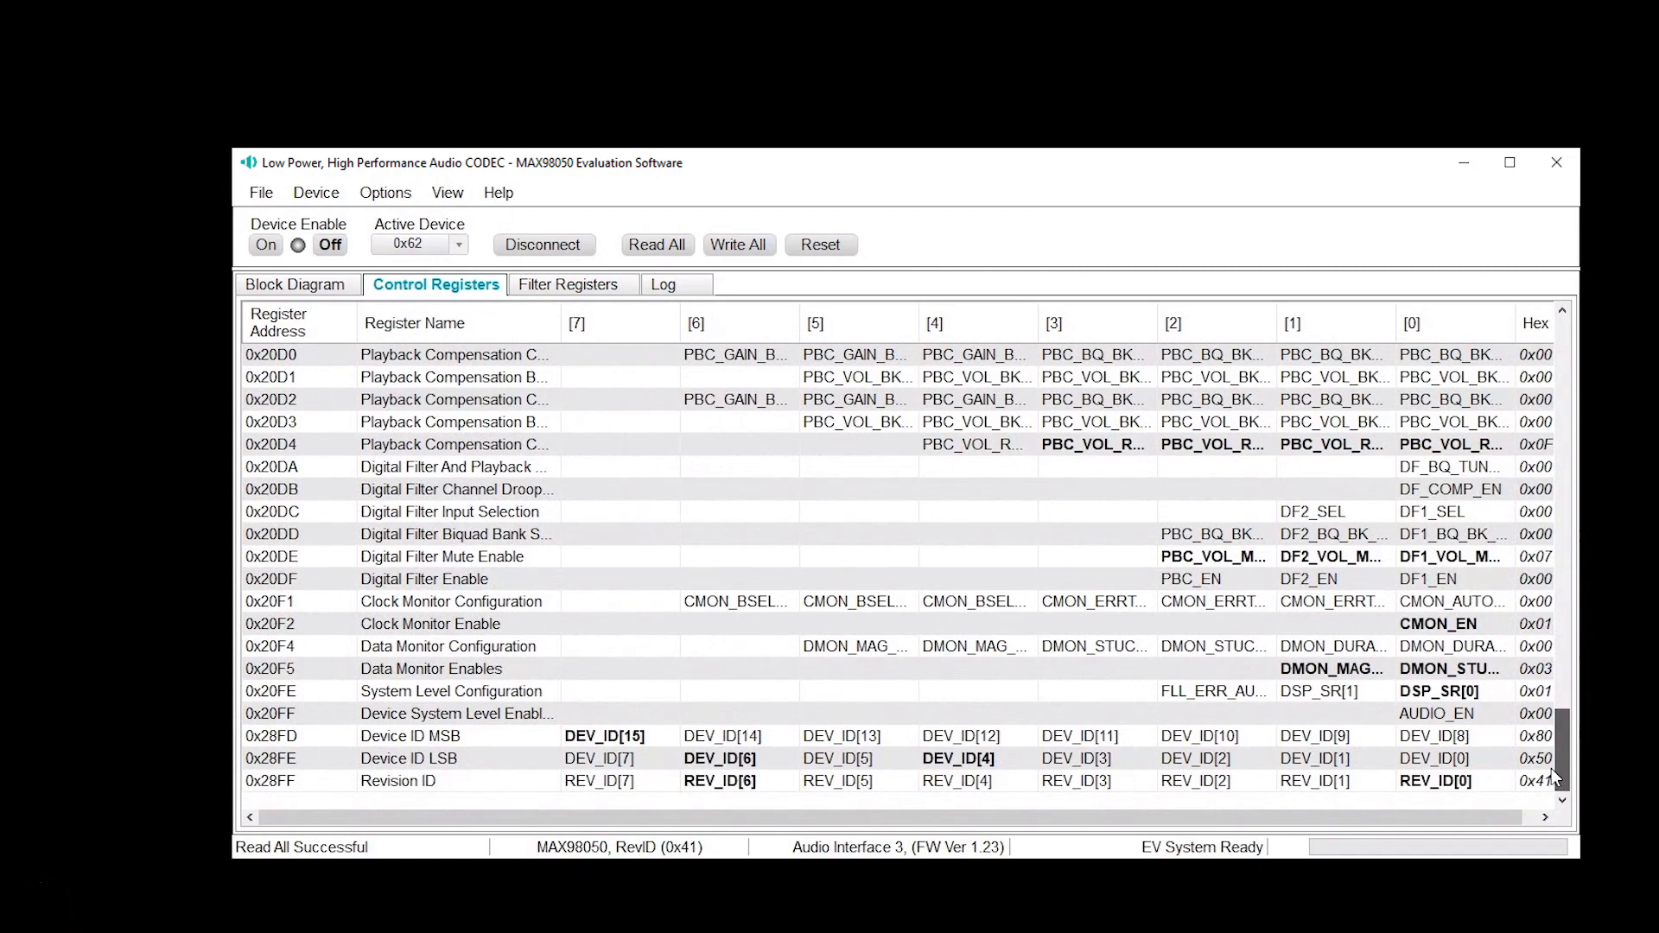
pyautogui.moveTo(1561, 775); pyautogui.dragTo(1558, 359)
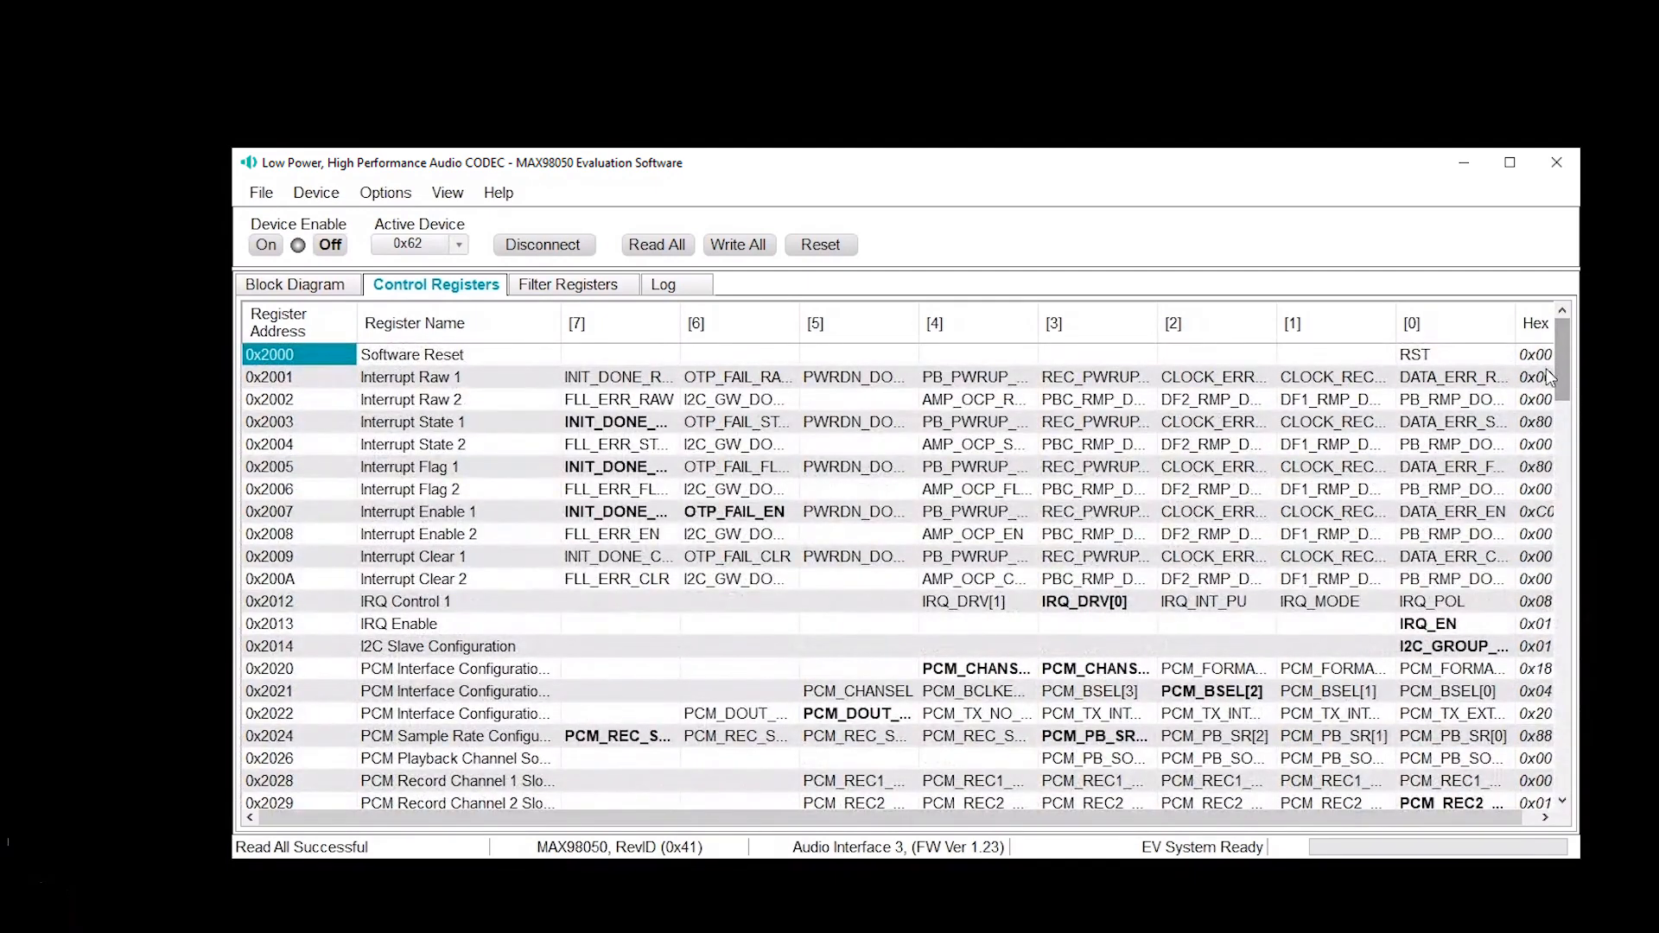
pyautogui.click(294, 284)
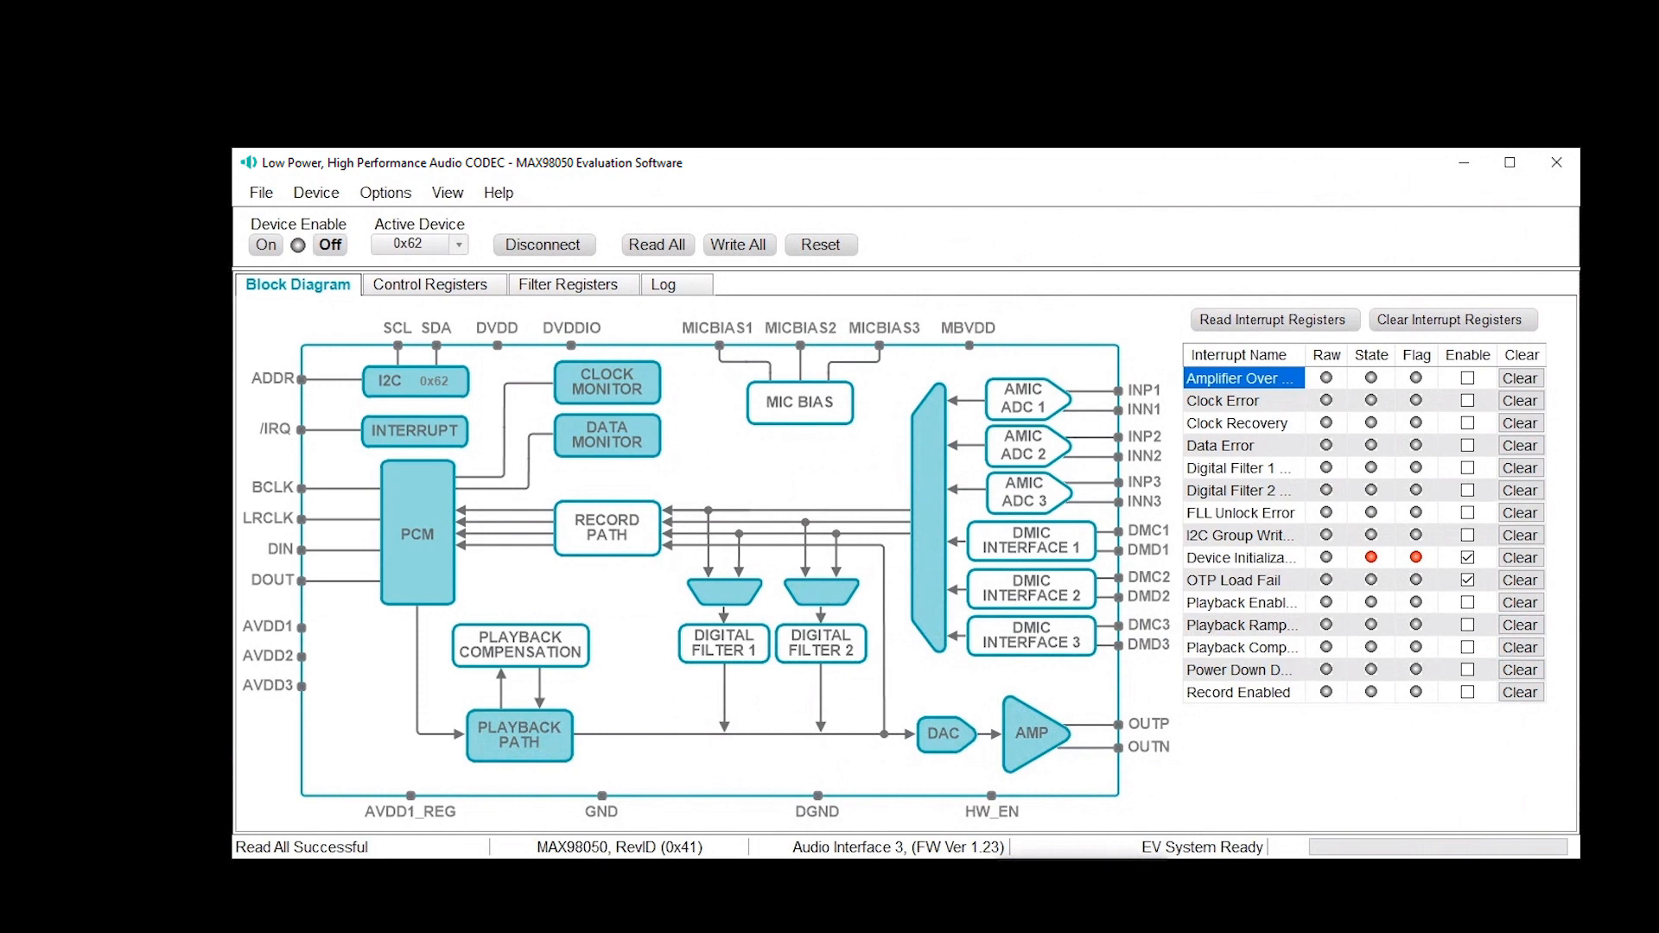
# Minimize the MAX98050 Evaluation Software and switch to Hearable Sound Studio Basic
pyautogui.moveTo(1324, 182); pyautogui.dragTo(1264, 188)
pyautogui.click(1510, 219)
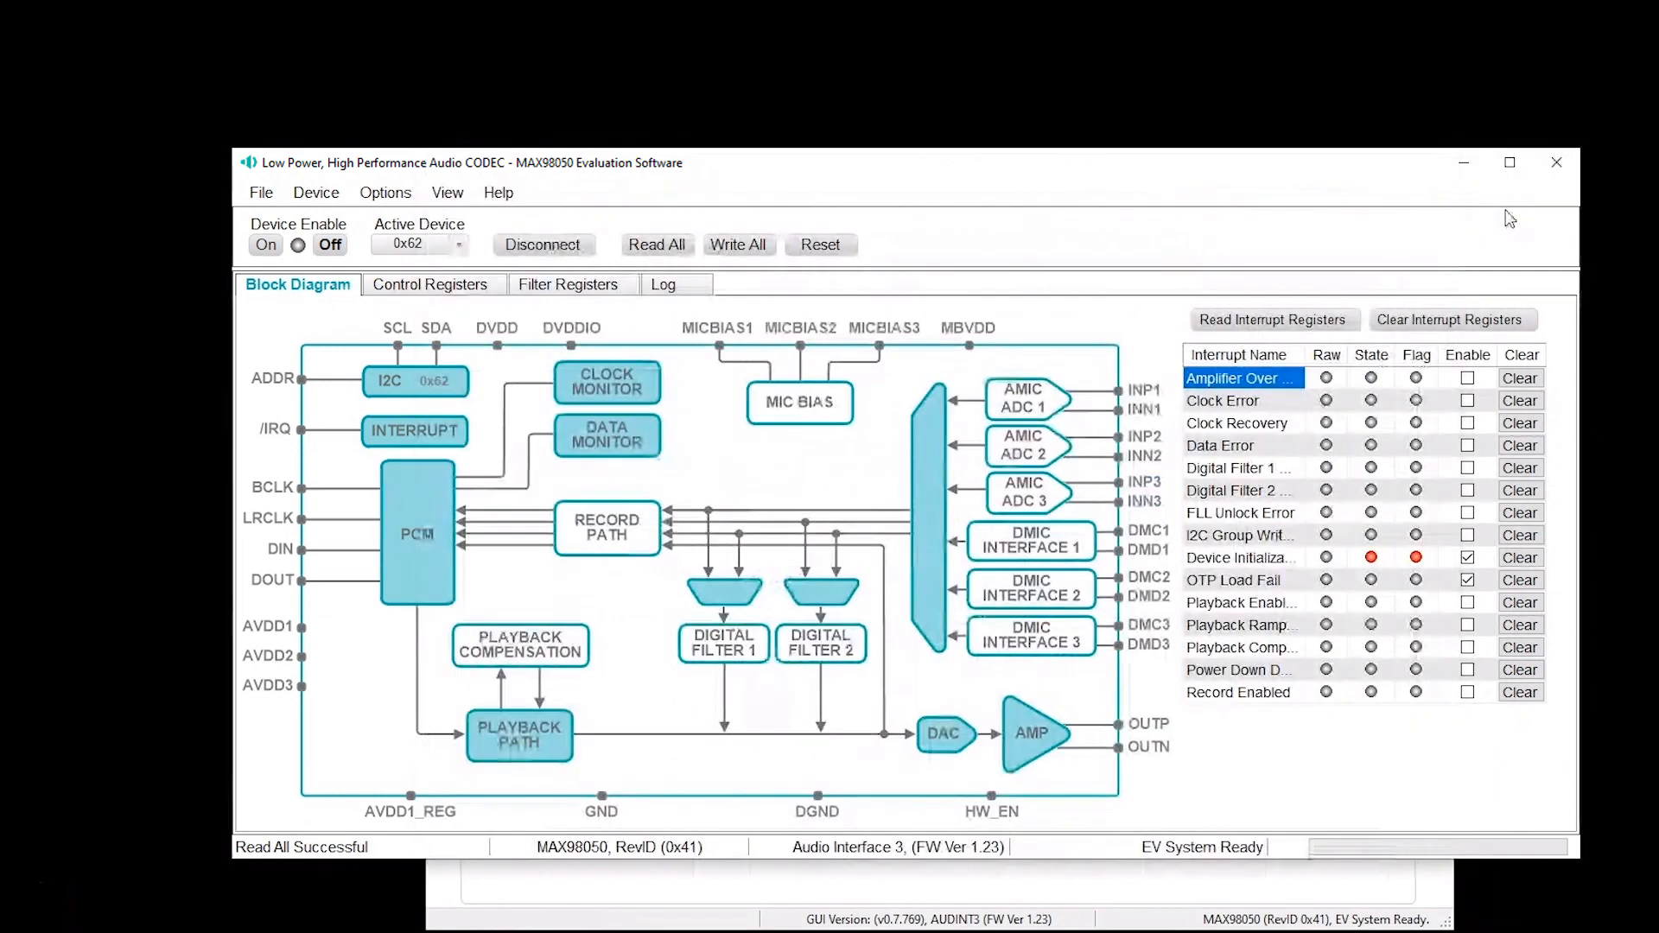
pyautogui.click(1464, 163)
pyautogui.moveTo(1160, 181); pyautogui.dragTo(1117, 158)
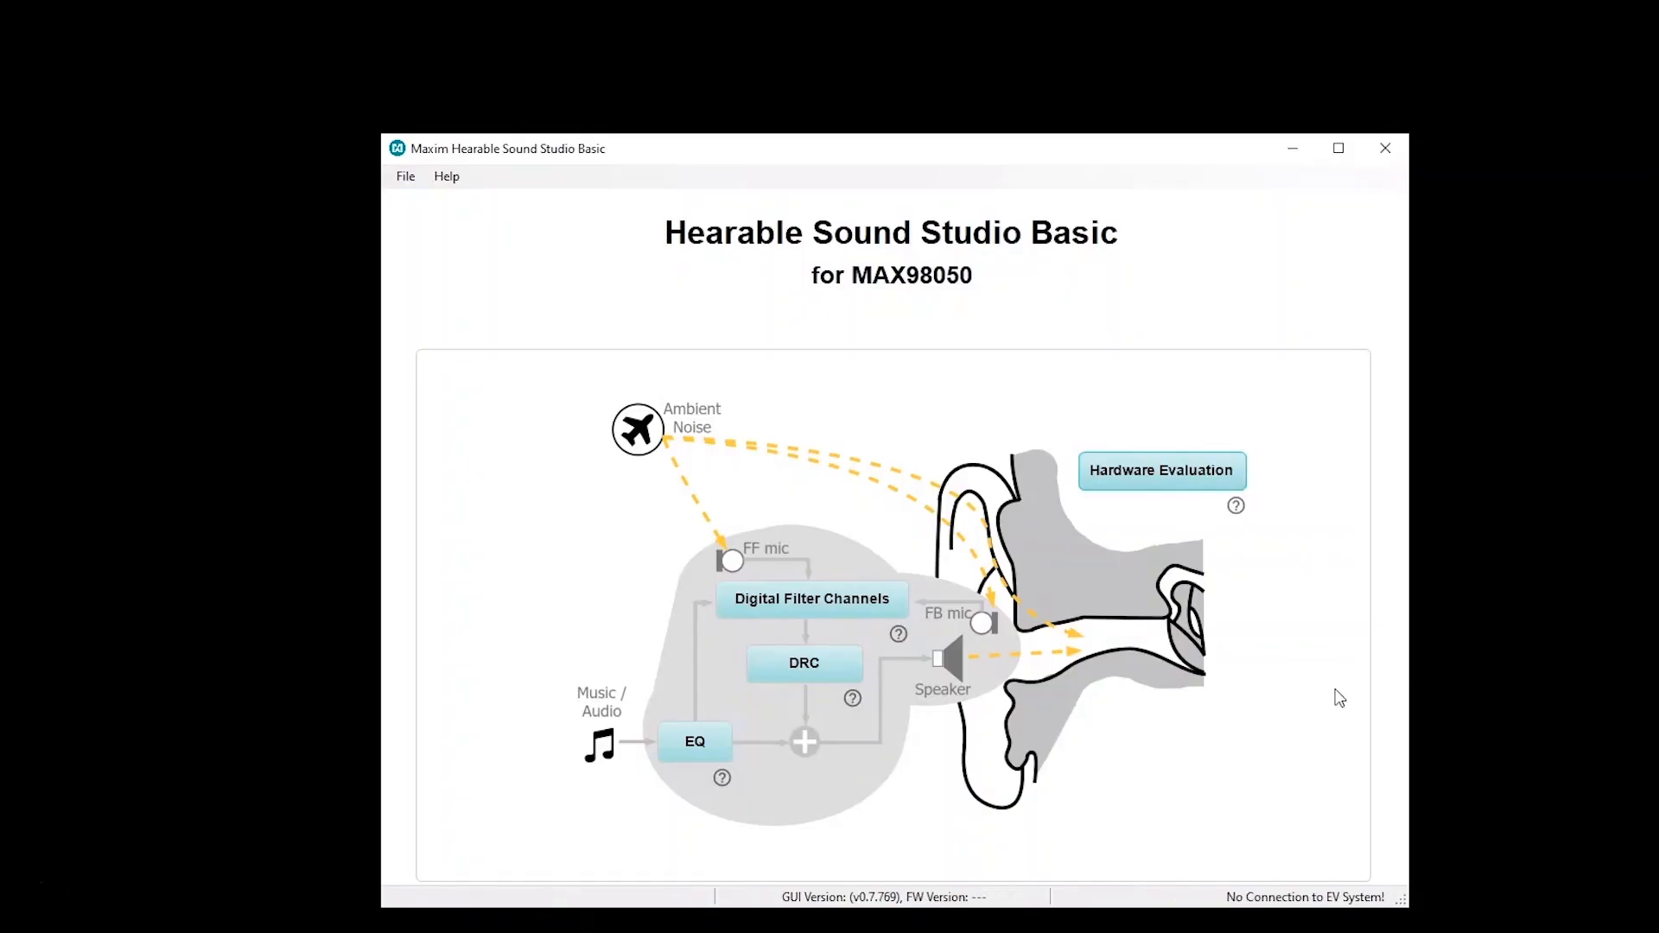
# Open the digital filter channels and enable the DF2 channel with its biquad 1
pyautogui.click(788, 604)
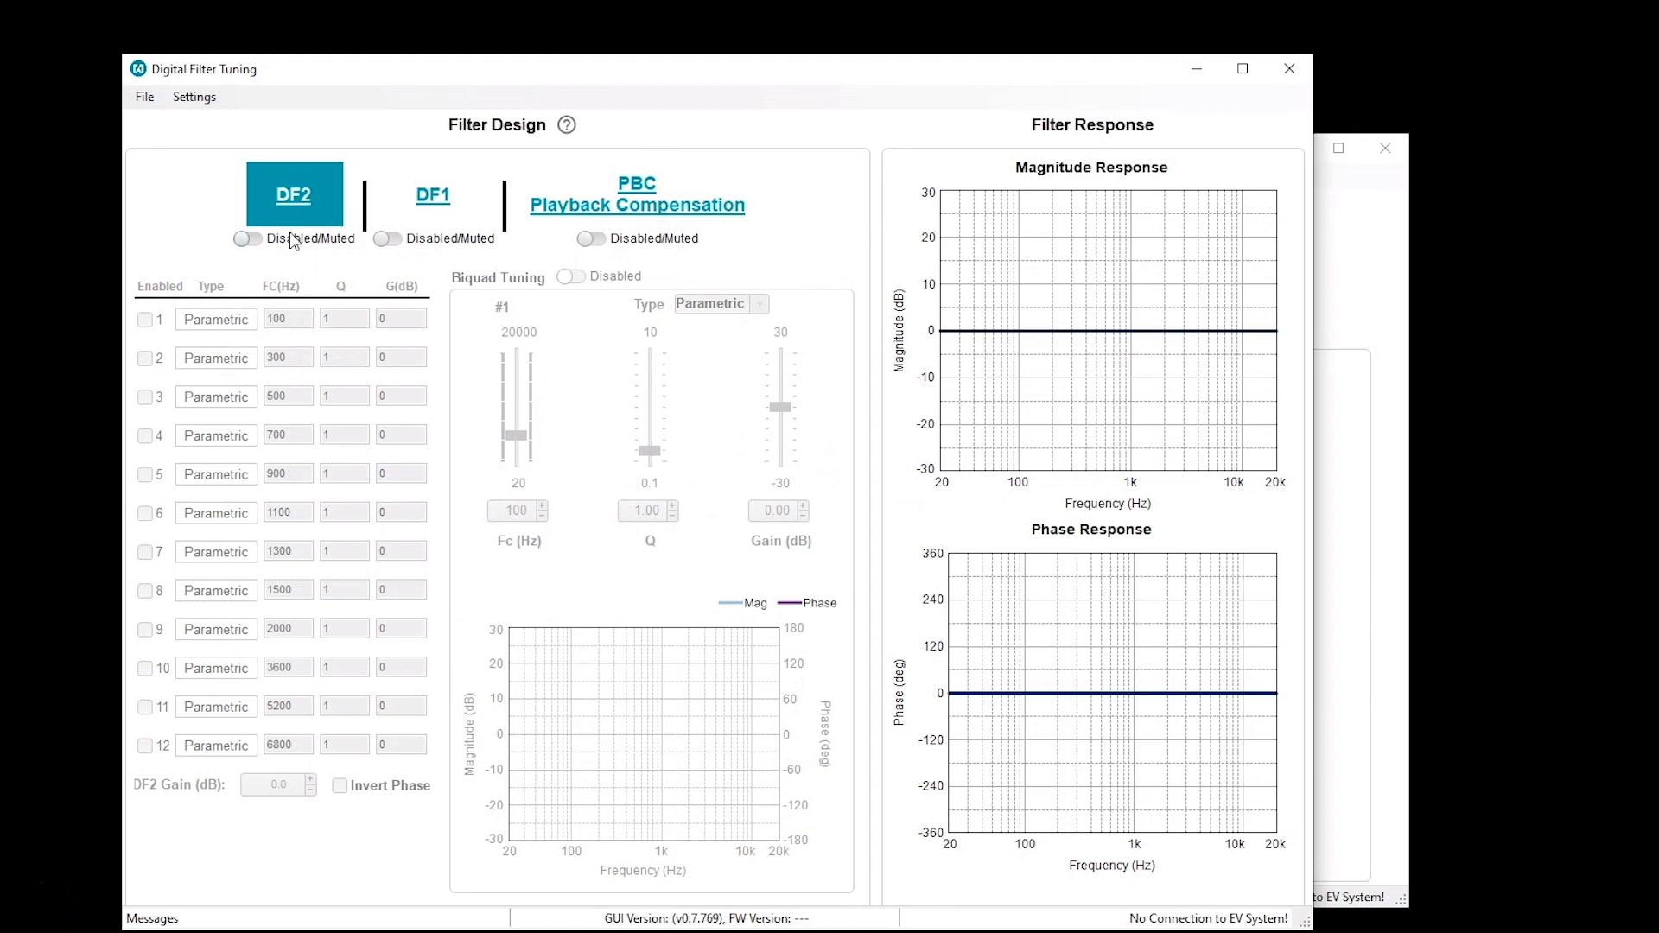
pyautogui.click(251, 239)
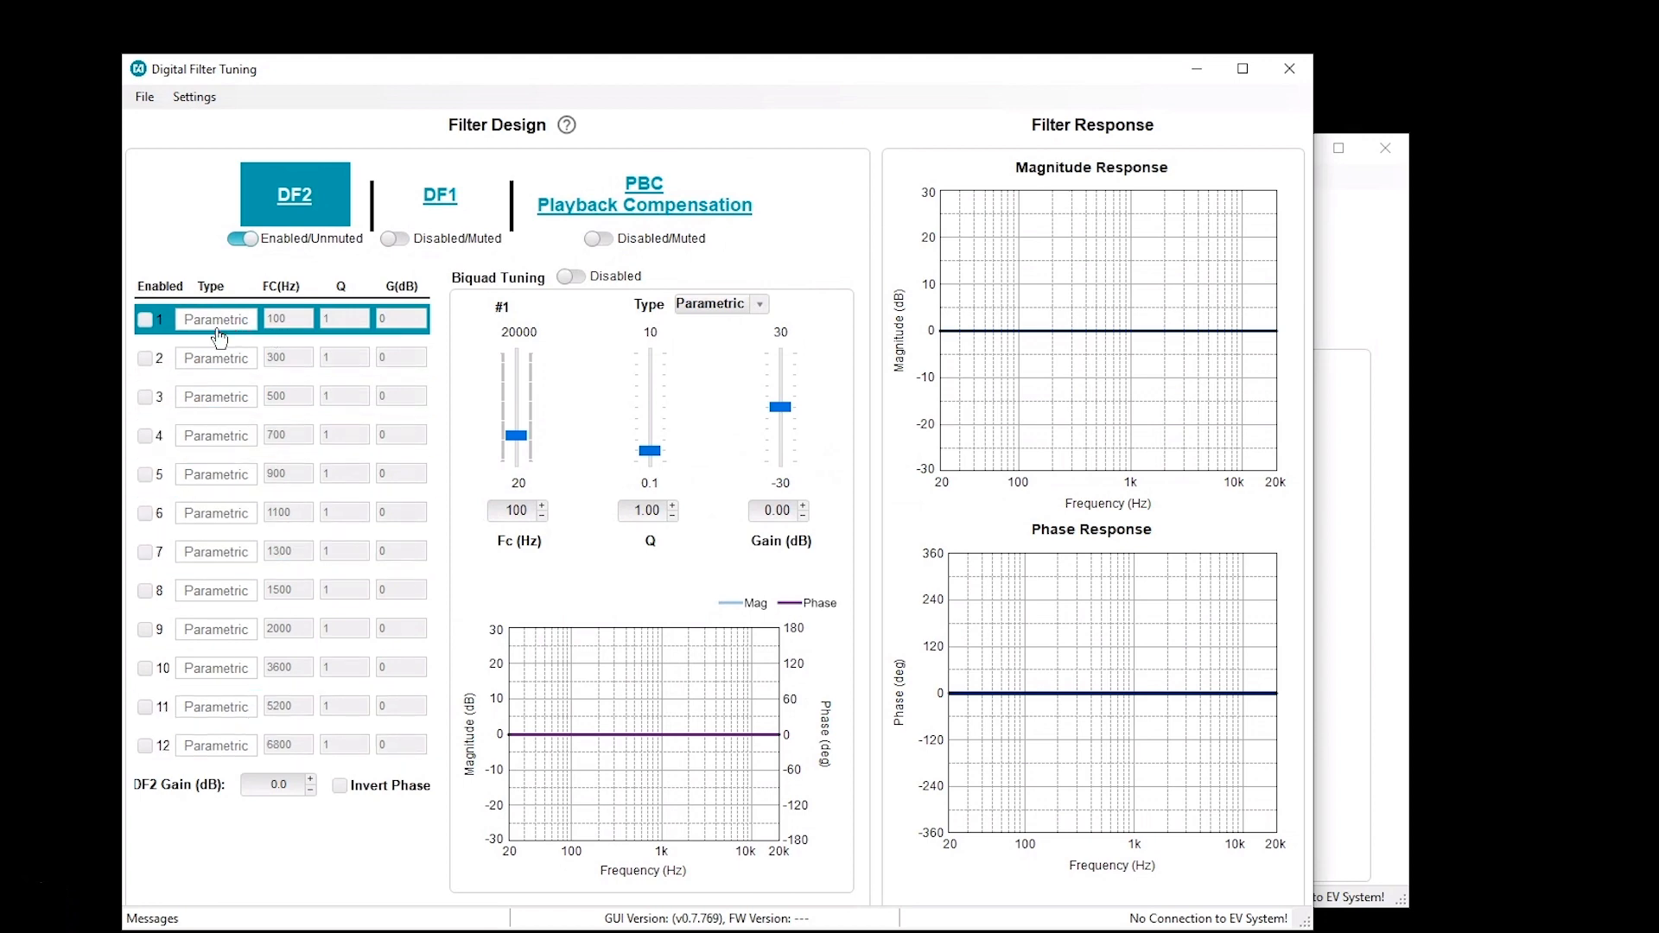
pyautogui.click(145, 321)
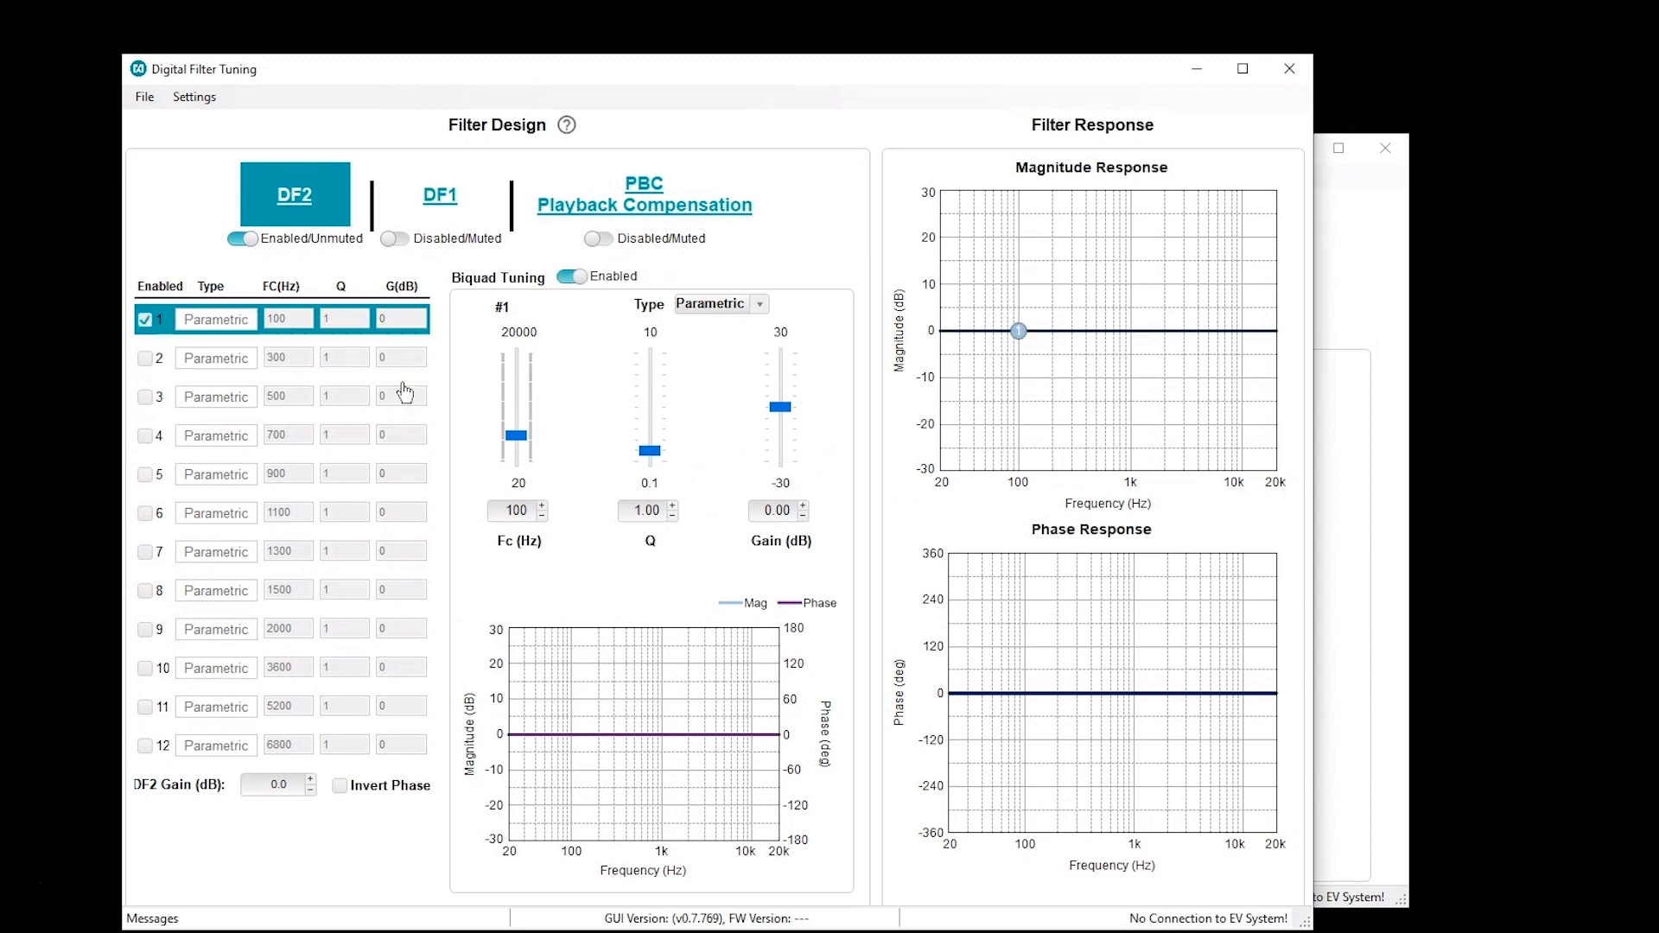
# Keep DF2 biquad 1 as Parametric and set its Fc to 1137 Hz, Q to 4.77 and gain to 12.45 dB
pyautogui.click(759, 305)
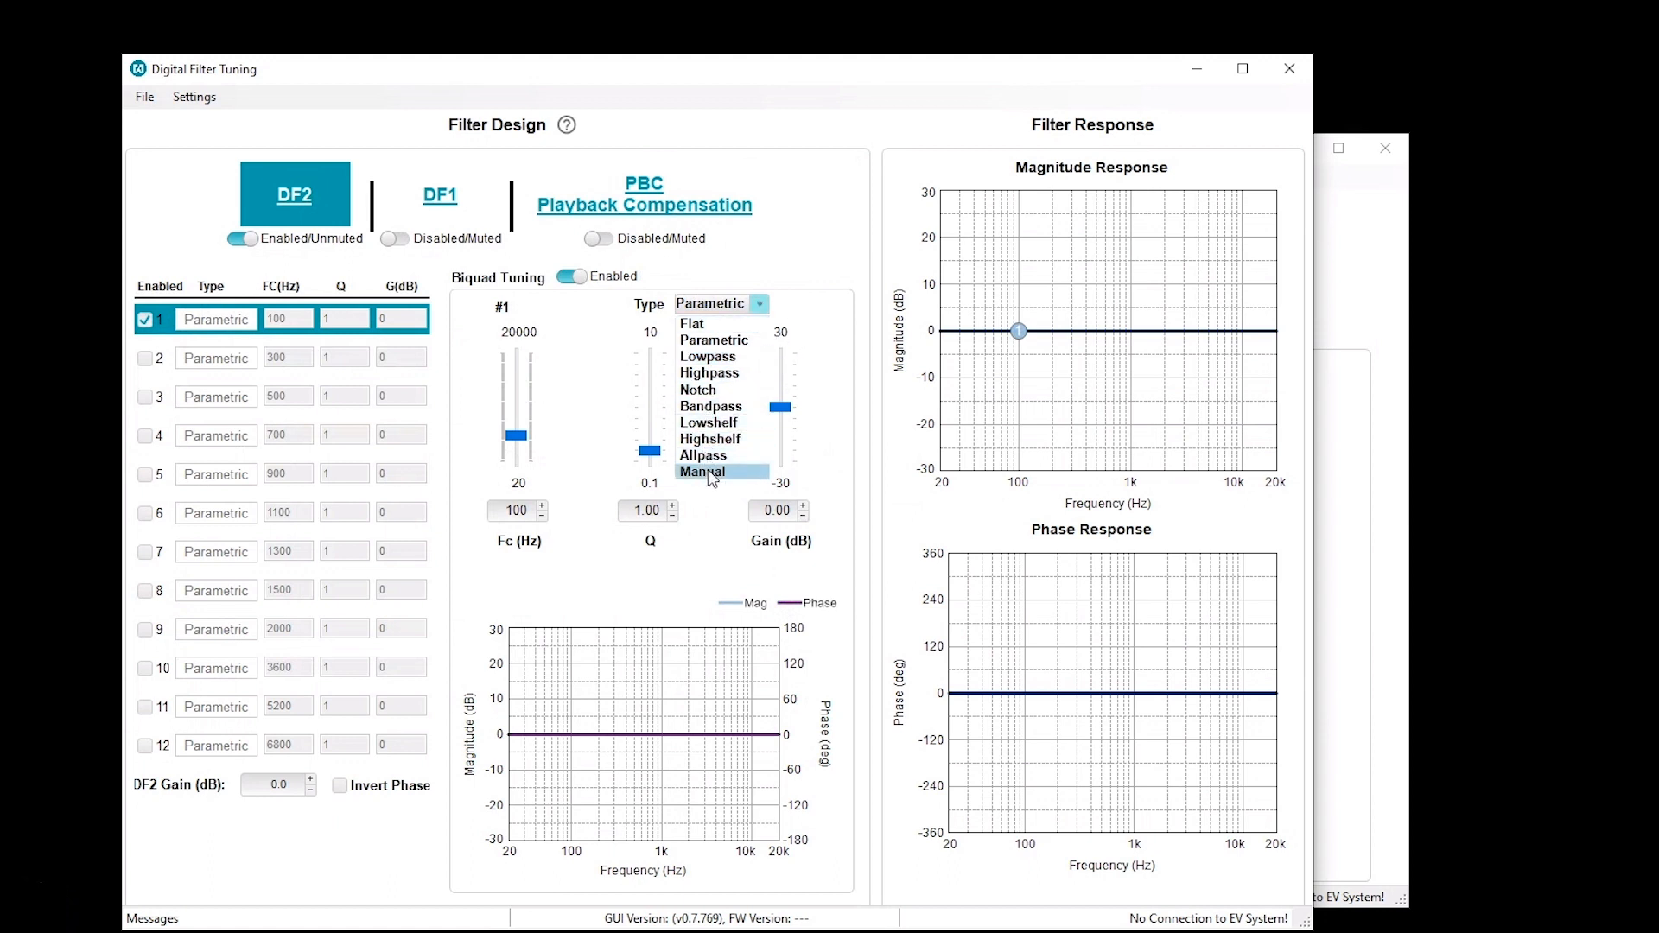
pyautogui.click(807, 370)
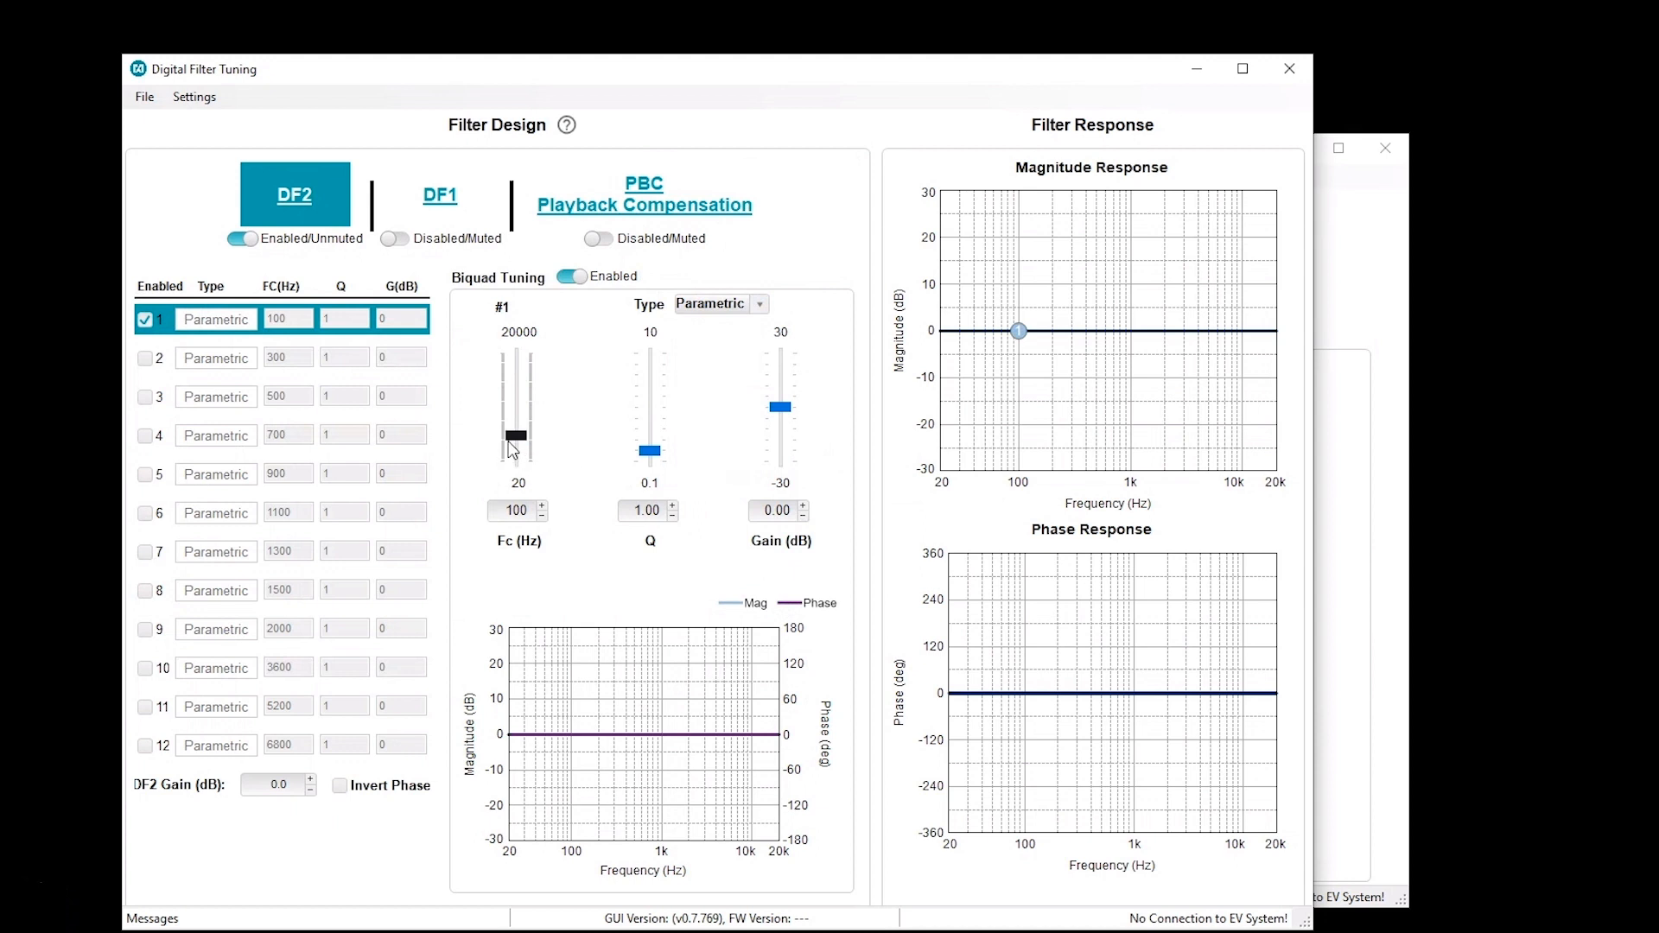
pyautogui.moveTo(516, 436); pyautogui.dragTo(516, 398)
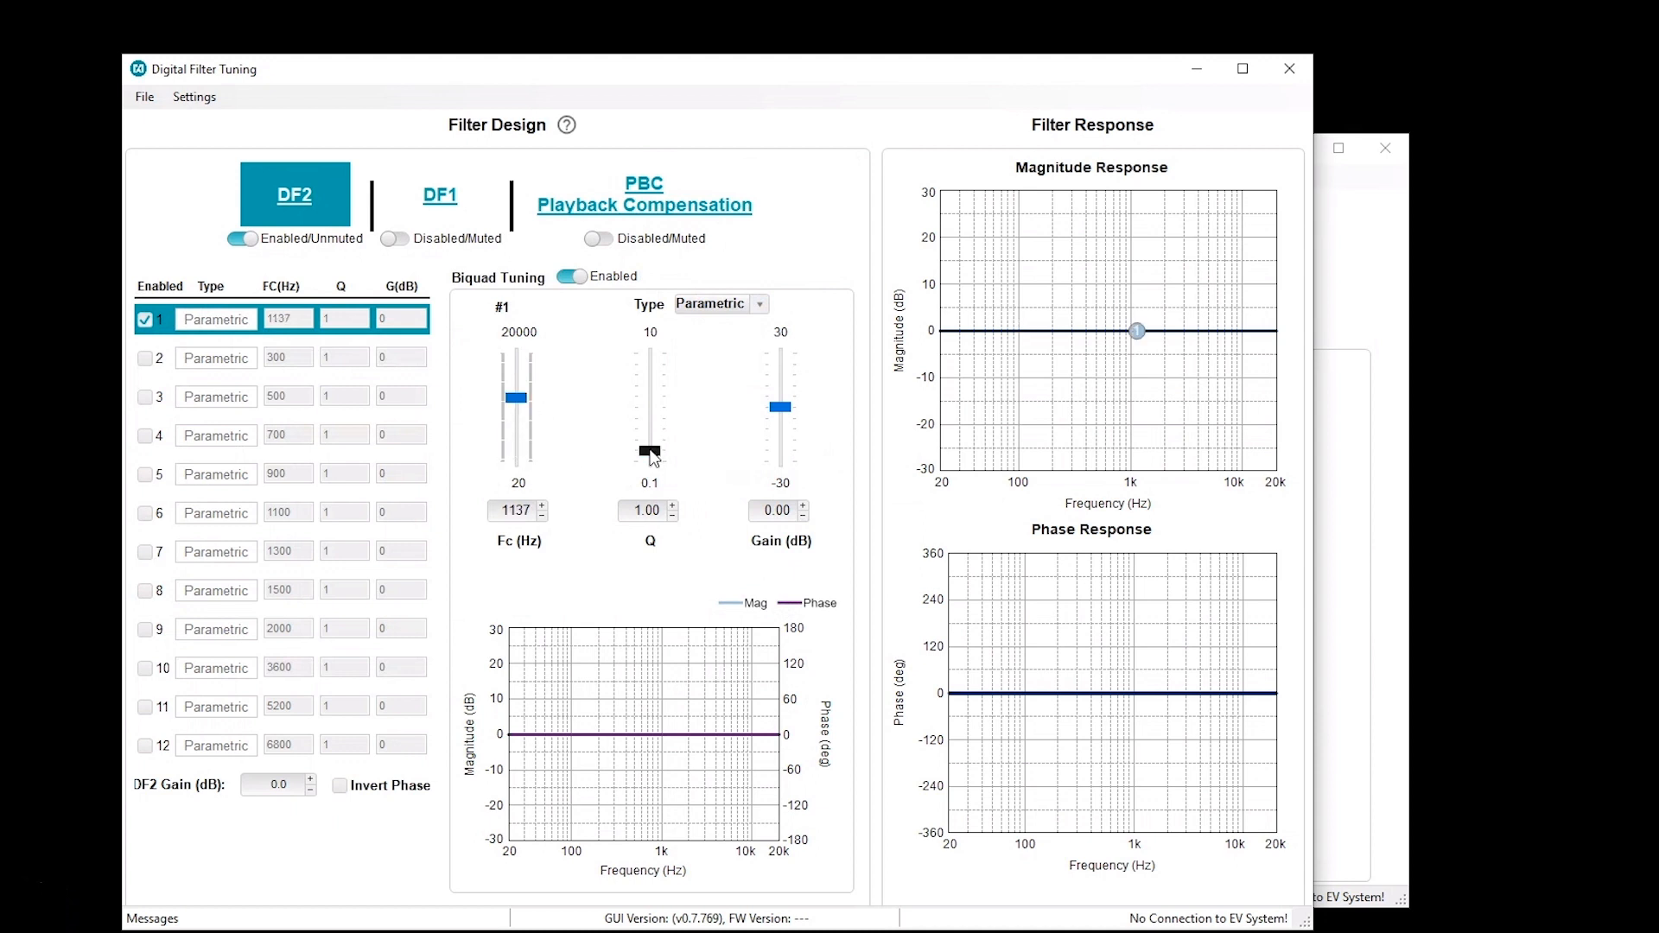
pyautogui.moveTo(655, 431); pyautogui.dragTo(655, 408)
pyautogui.moveTo(782, 406); pyautogui.dragTo(781, 385)
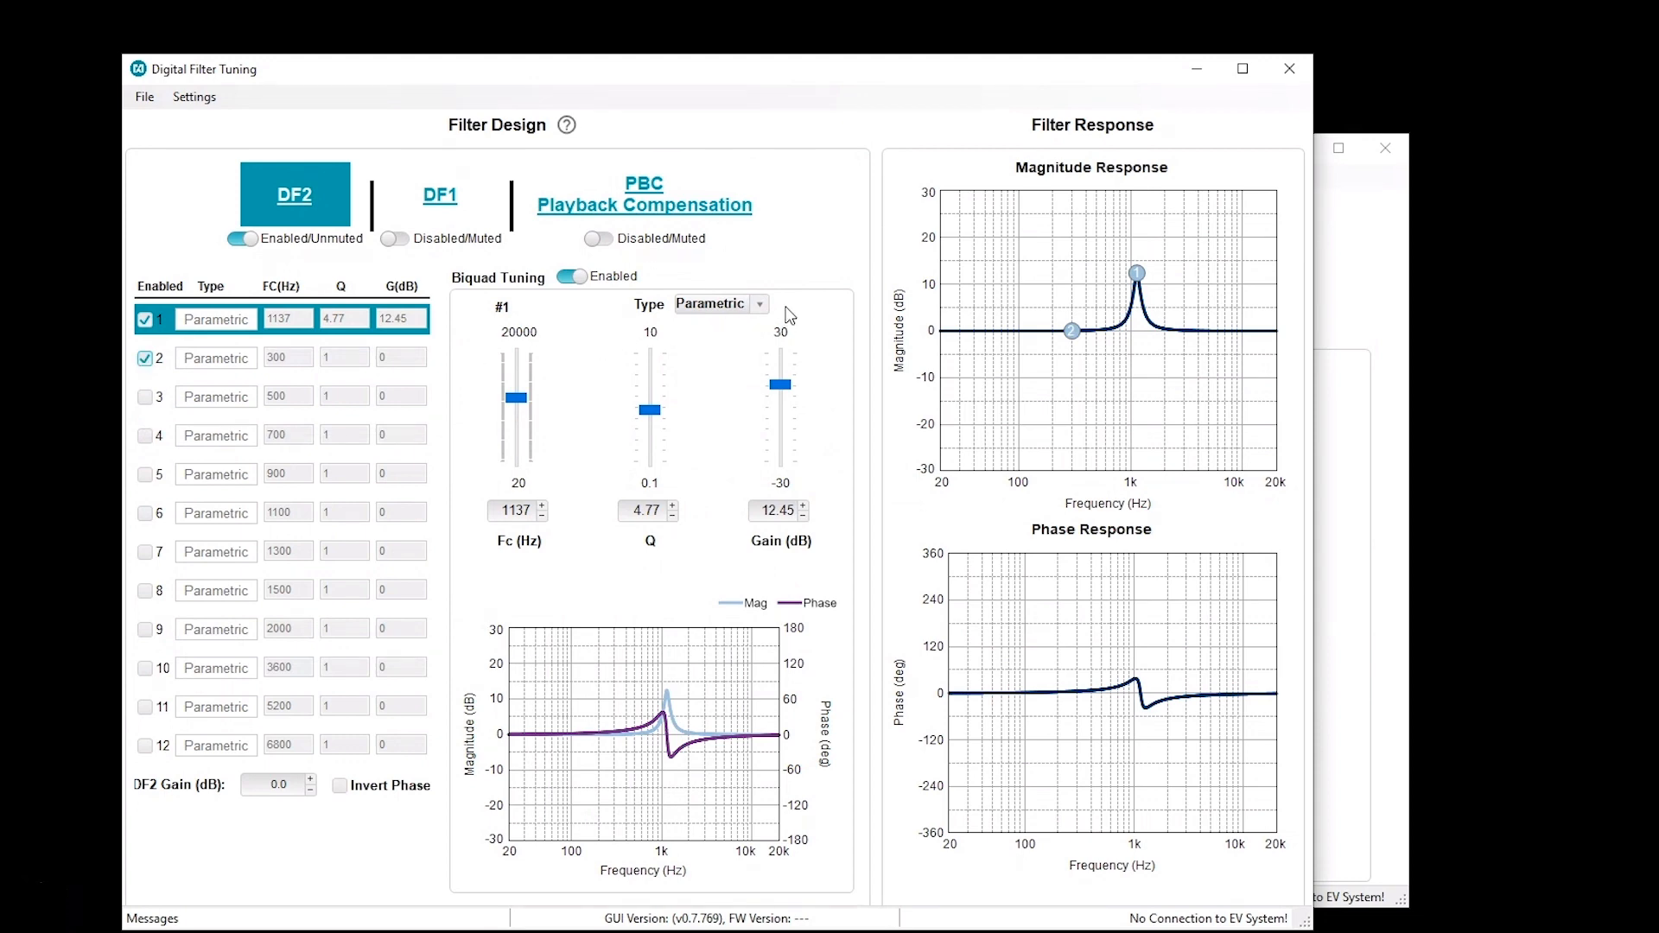
# Enable DF2 biquad 2 and set its gain to -10.19 dB and Fc to 375 Hz
pyautogui.click(192, 359)
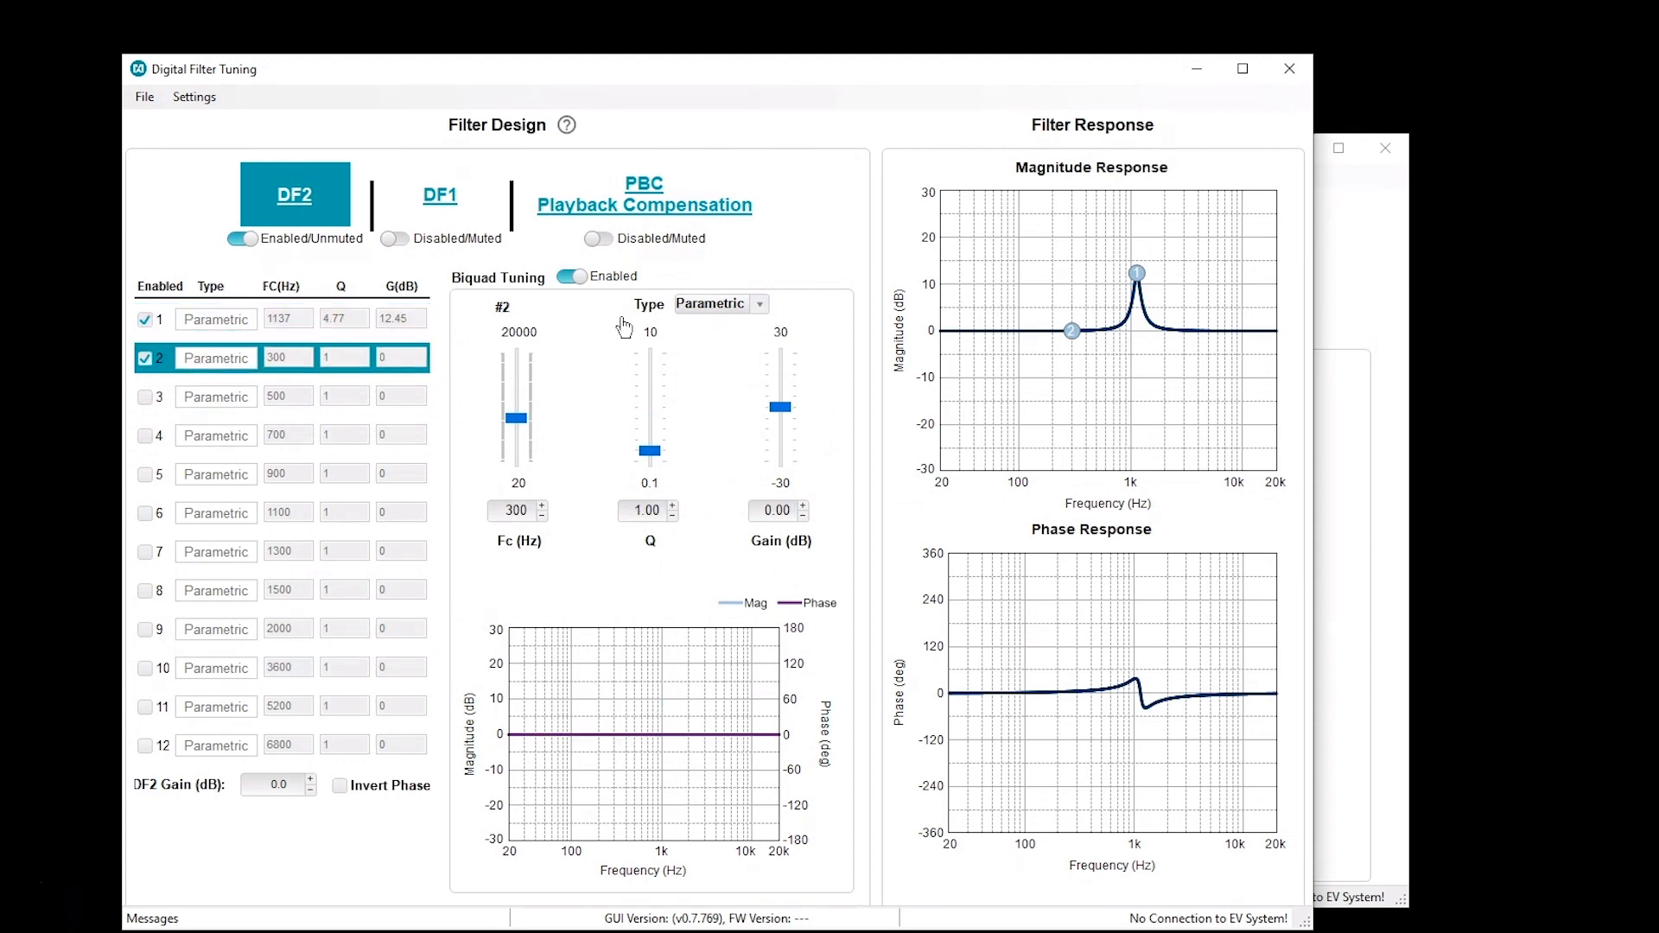
pyautogui.moveTo(780, 409); pyautogui.dragTo(776, 433)
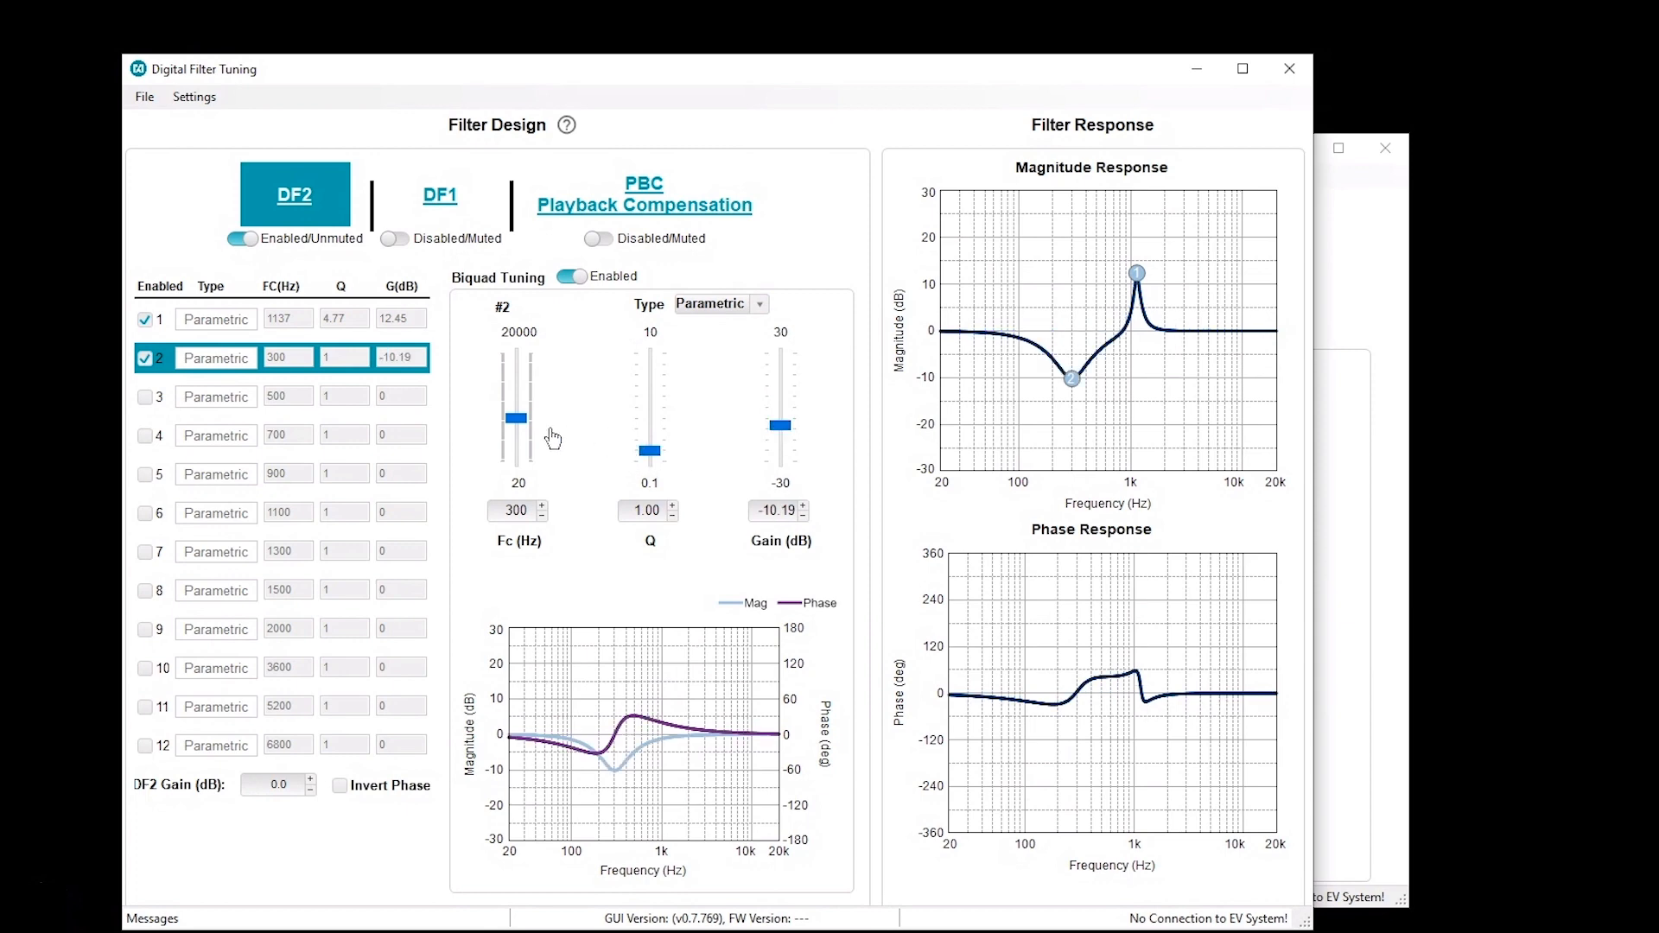
pyautogui.moveTo(514, 424)
pyautogui.mouseDown()
pyautogui.moveTo(516, 399)
pyautogui.moveTo(516, 415)
pyautogui.mouseUp()
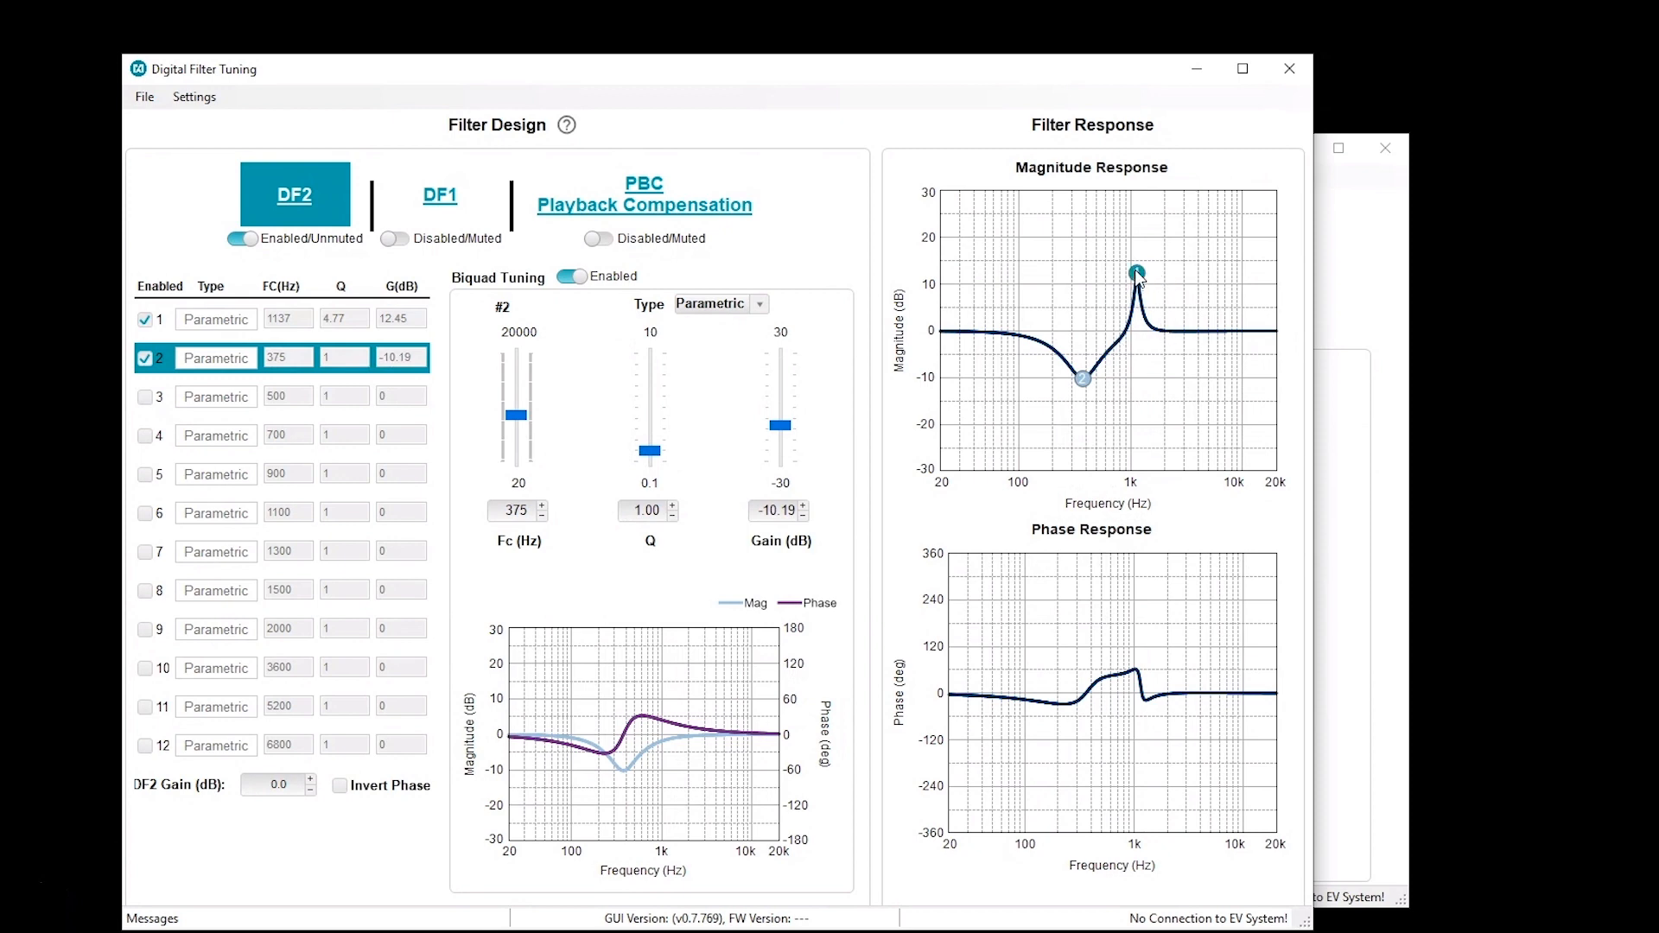
# Reshape biquad 1 directly on the magnitude response plot to Fc 2333 Hz, Q 4.57 and gain -7.2 dB
pyautogui.moveTo(1137, 275)
pyautogui.mouseDown()
pyautogui.moveTo(1189, 279)
pyautogui.moveTo(1179, 371)
pyautogui.mouseUp()
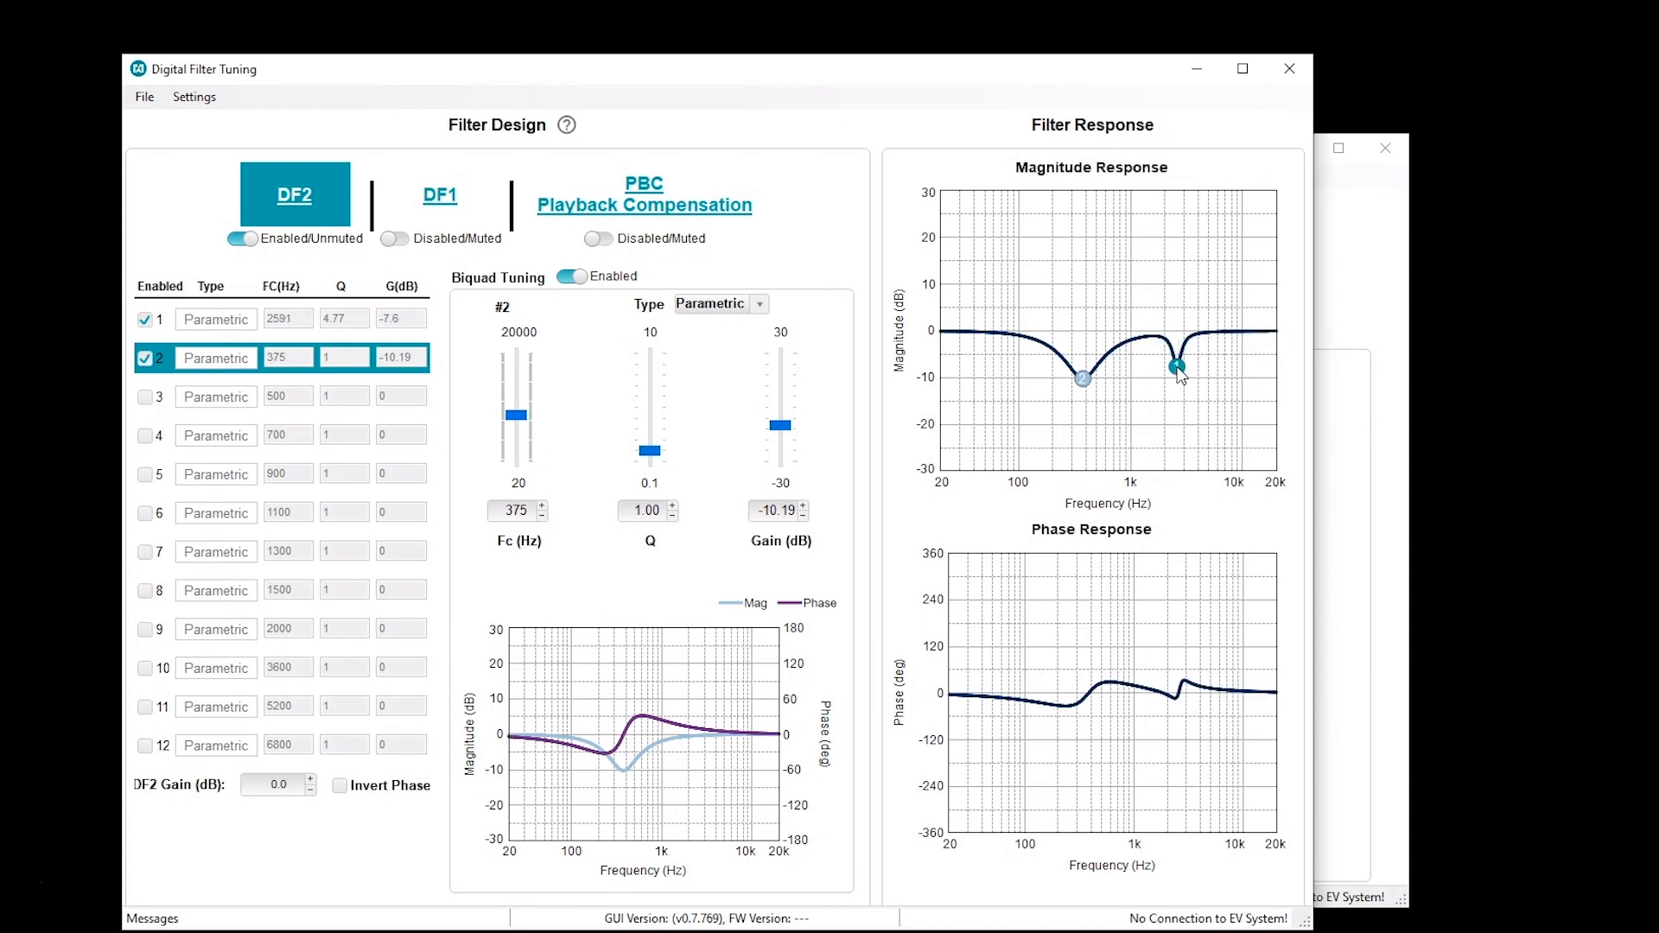
pyautogui.scroll(-2, 1177, 367)
pyautogui.moveTo(1180, 370)
pyautogui.mouseDown()
pyautogui.moveTo(1183, 350)
pyautogui.moveTo(1172, 363)
pyautogui.mouseUp()
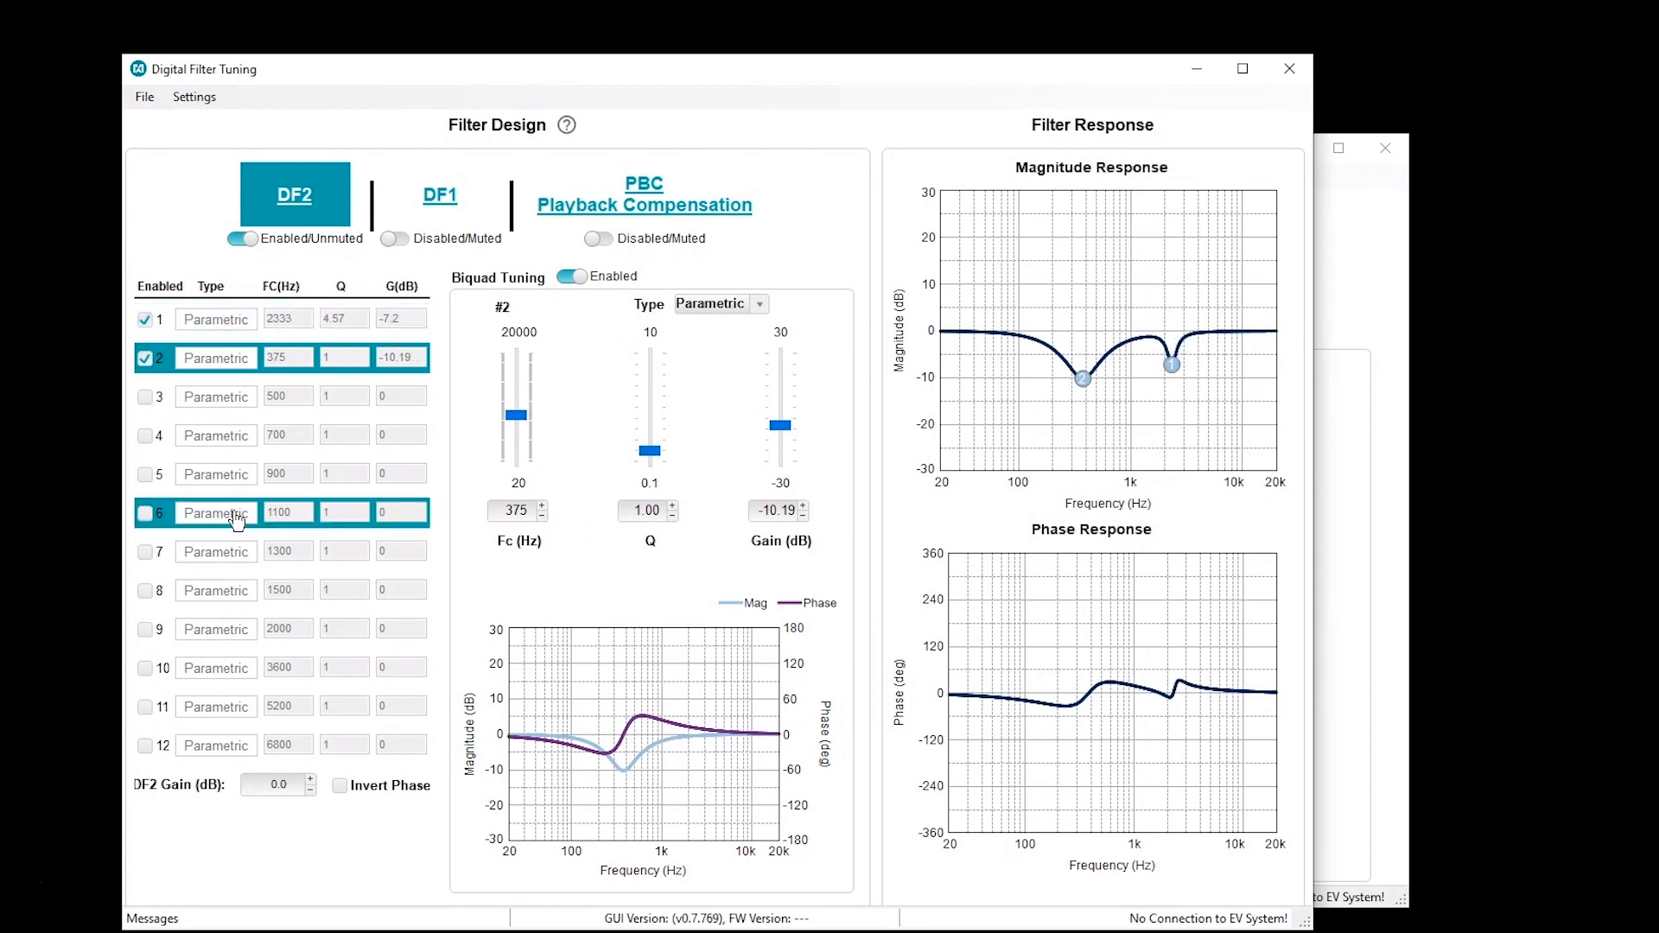
# View the Playback Compensation filter page and the available commands for loading and saving digital filter profiles
pyautogui.click(665, 208)
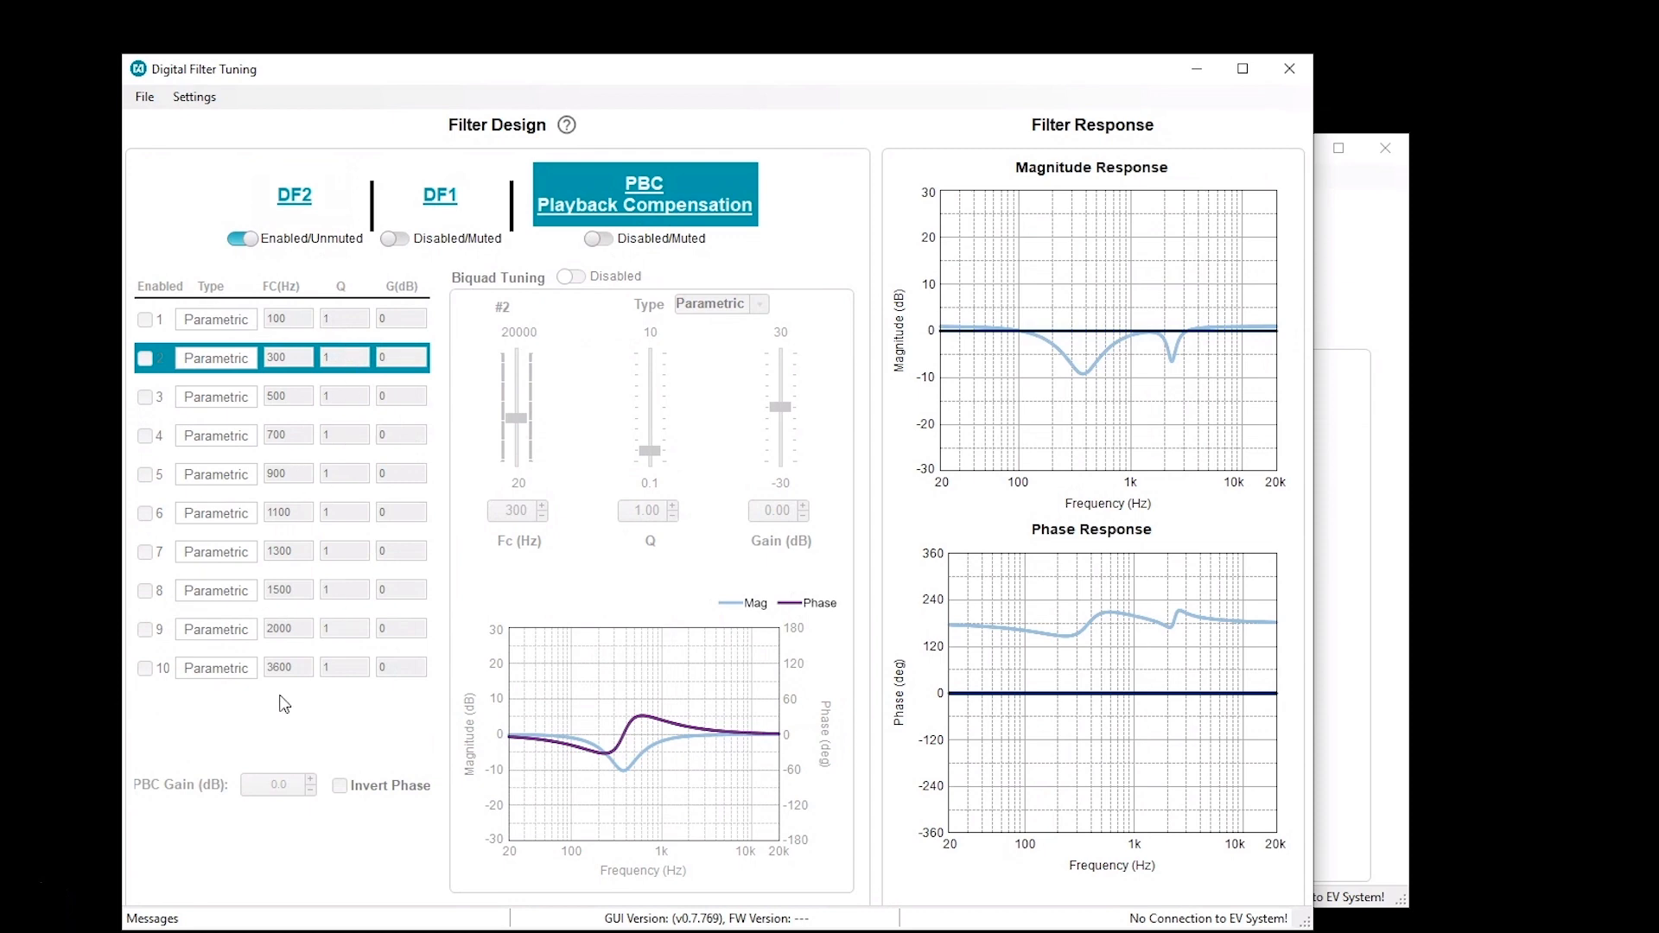
pyautogui.click(145, 99)
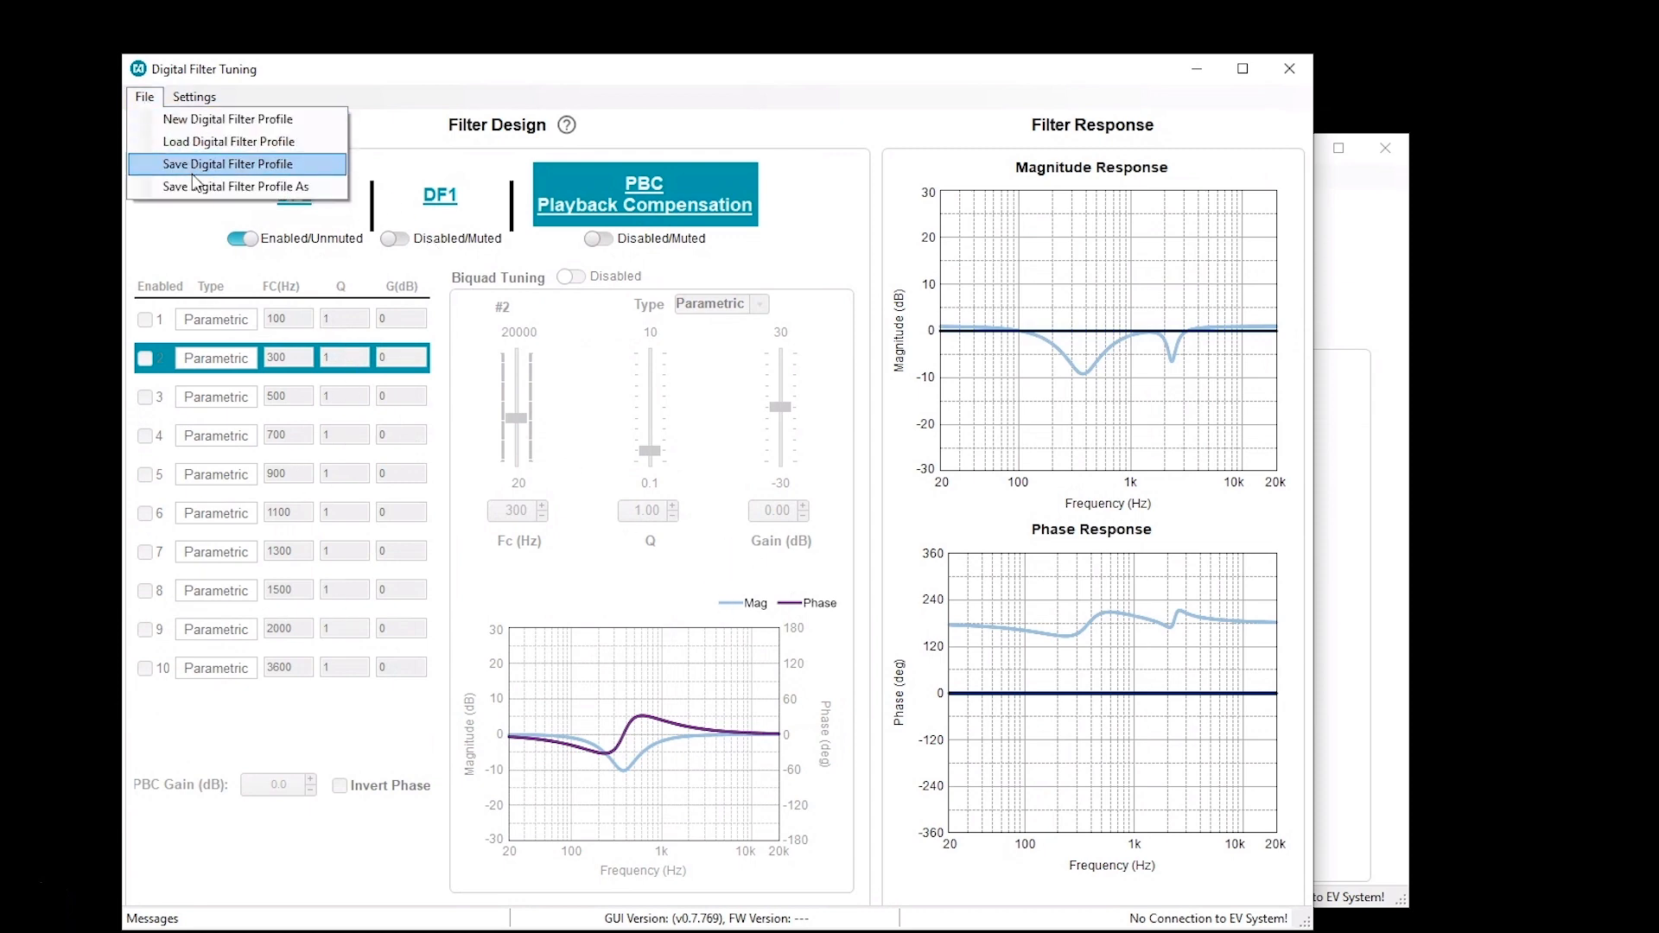
pyautogui.click(185, 256)
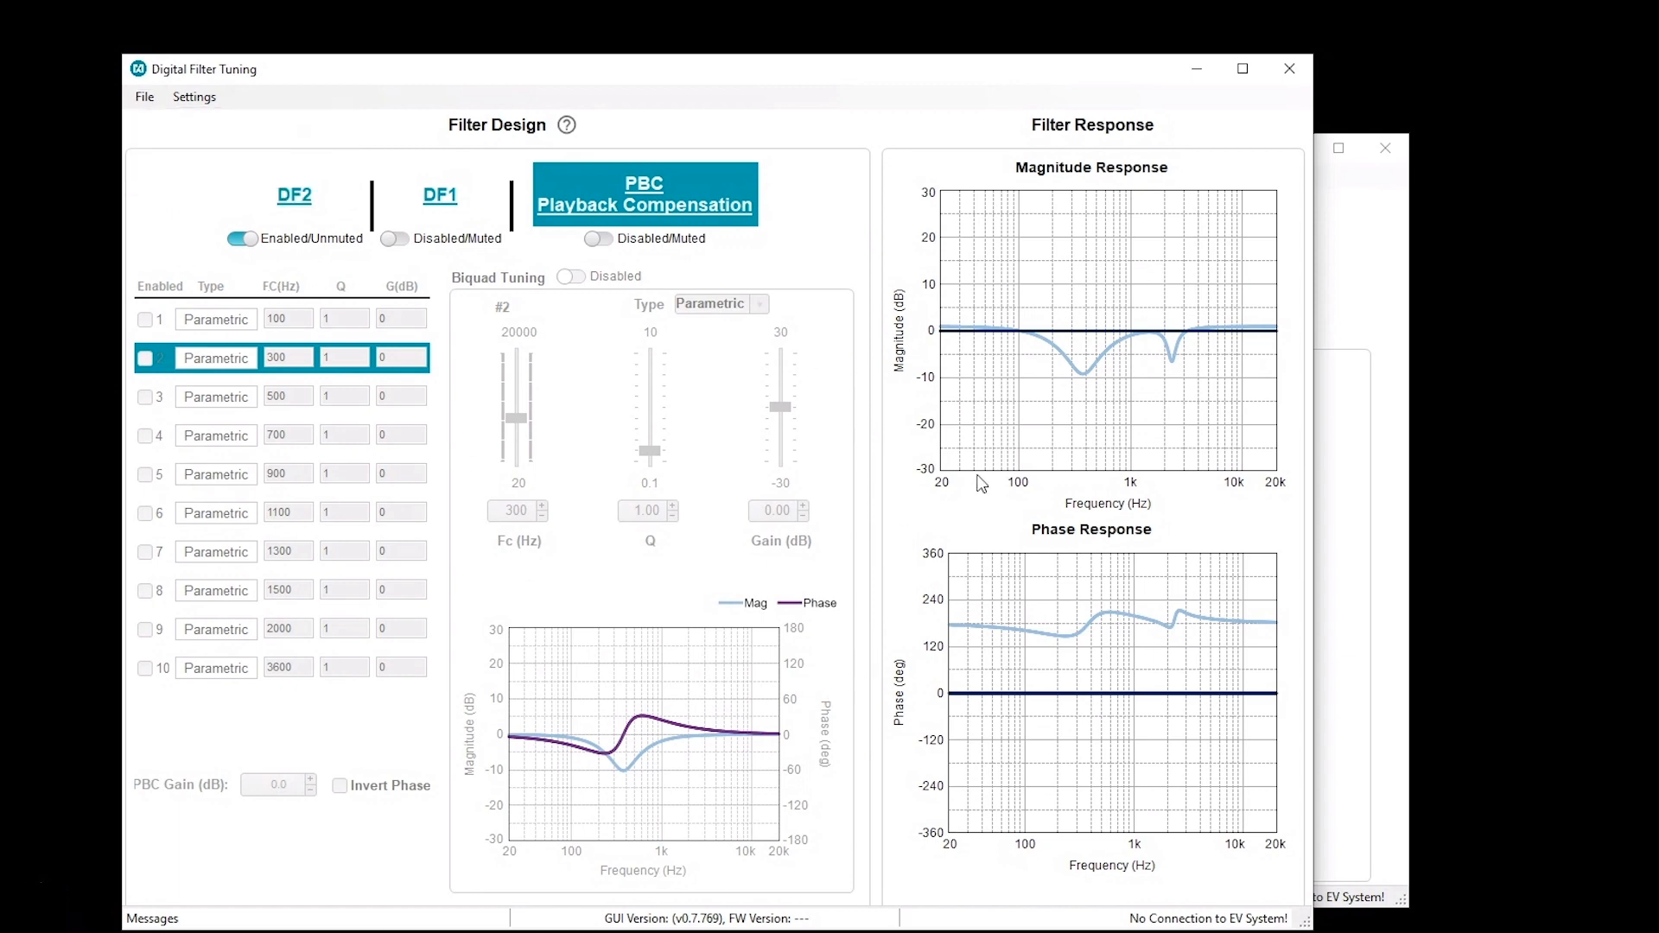
# Close the Digital Filter Tuning window and open the Dynamic Range Compressor
pyautogui.click(1293, 73)
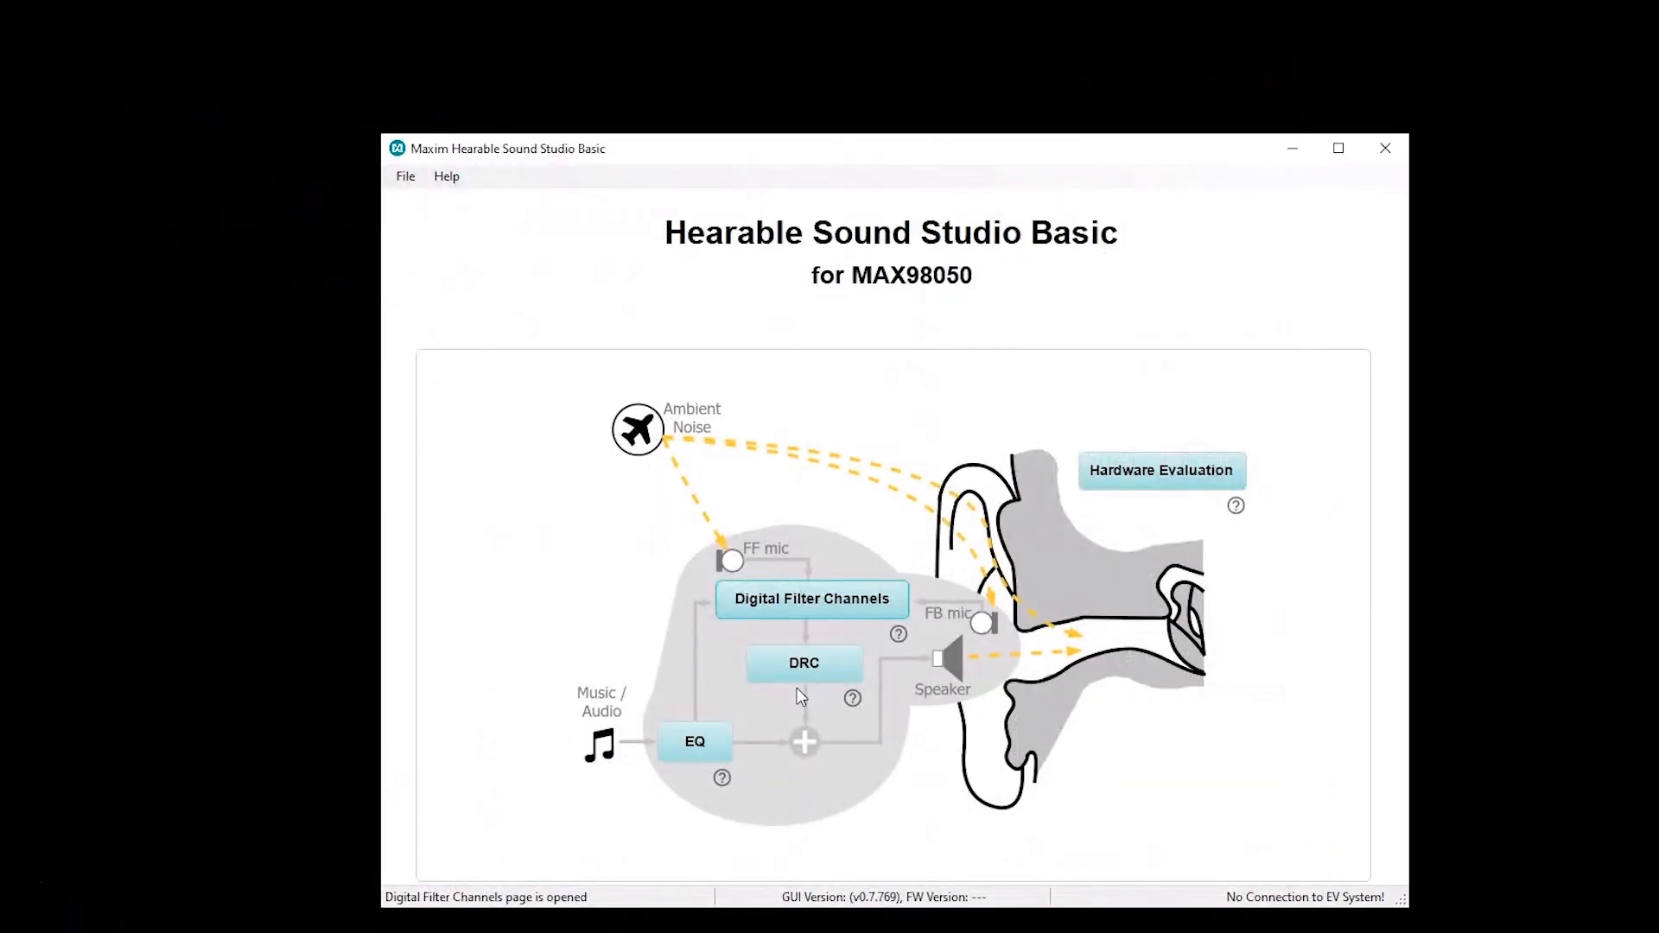
pyautogui.click(803, 667)
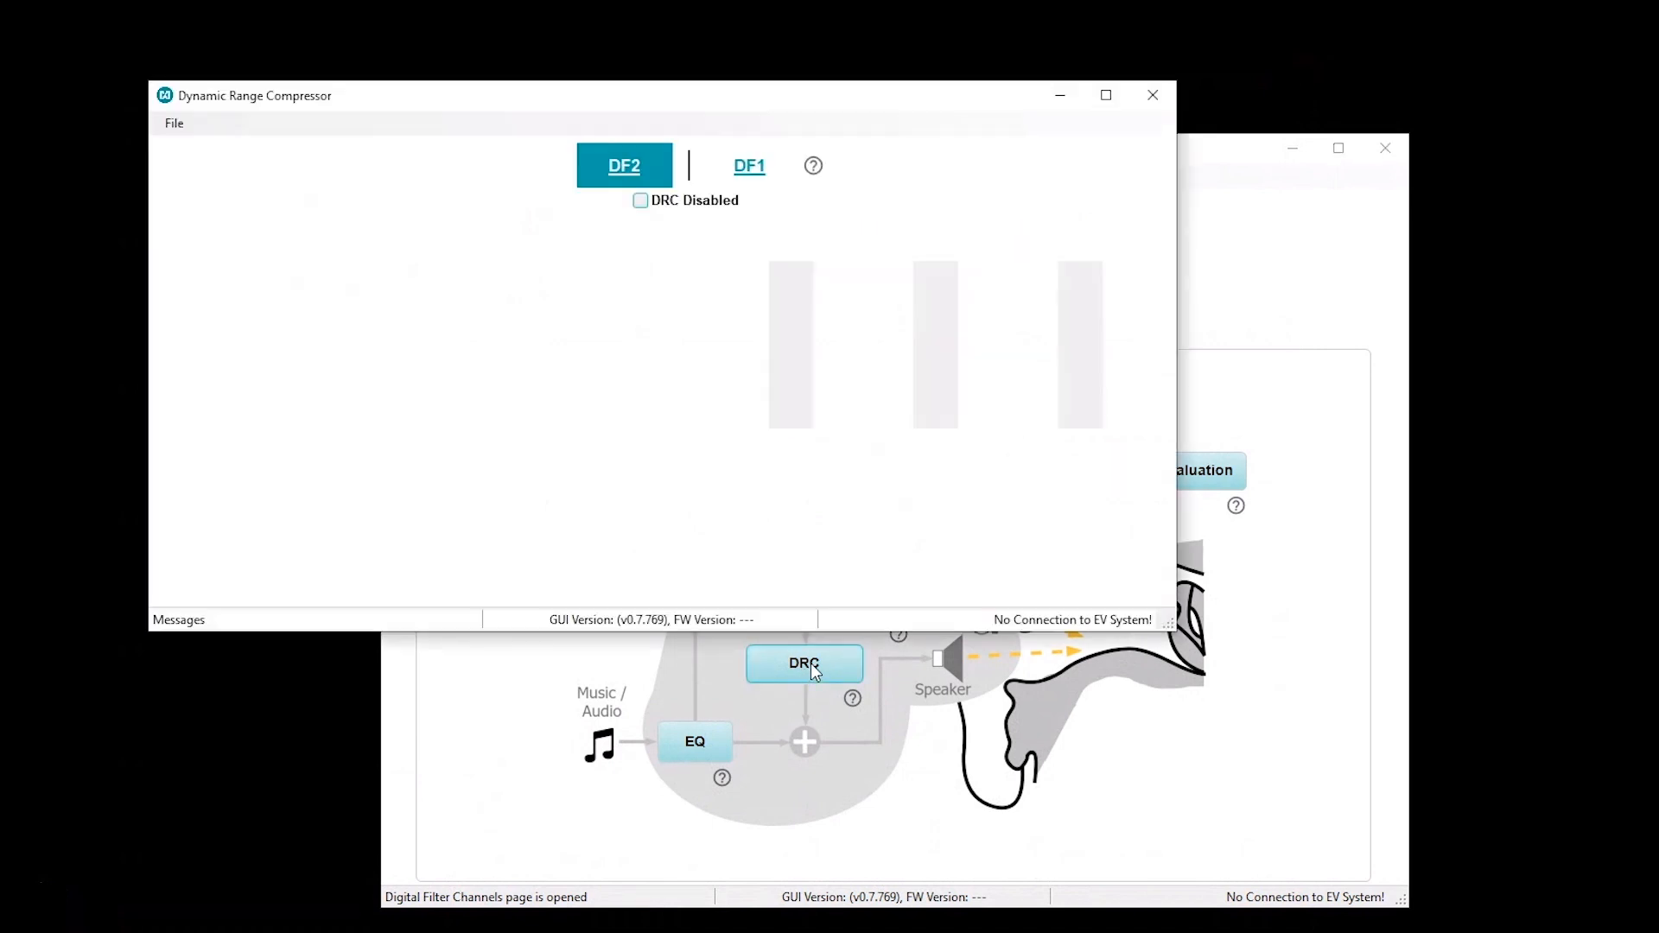